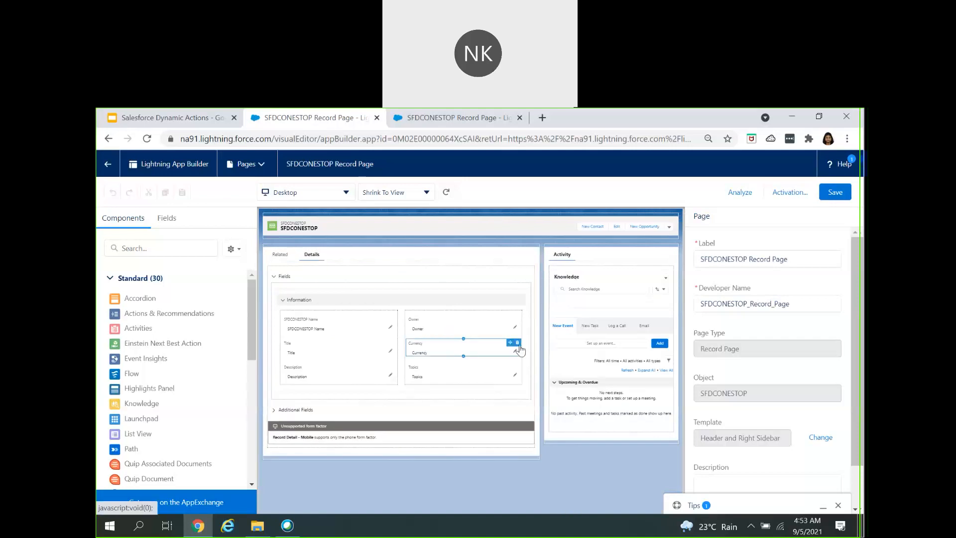
- Select the page's Highlights Panel and start its upgrade to Dynamic Actions
left_click(501, 225)
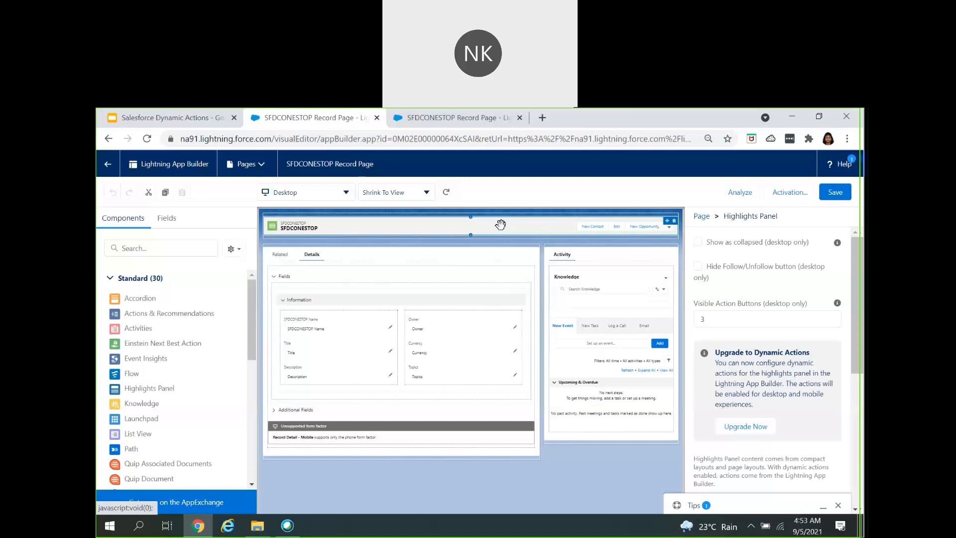
left_click(141, 252)
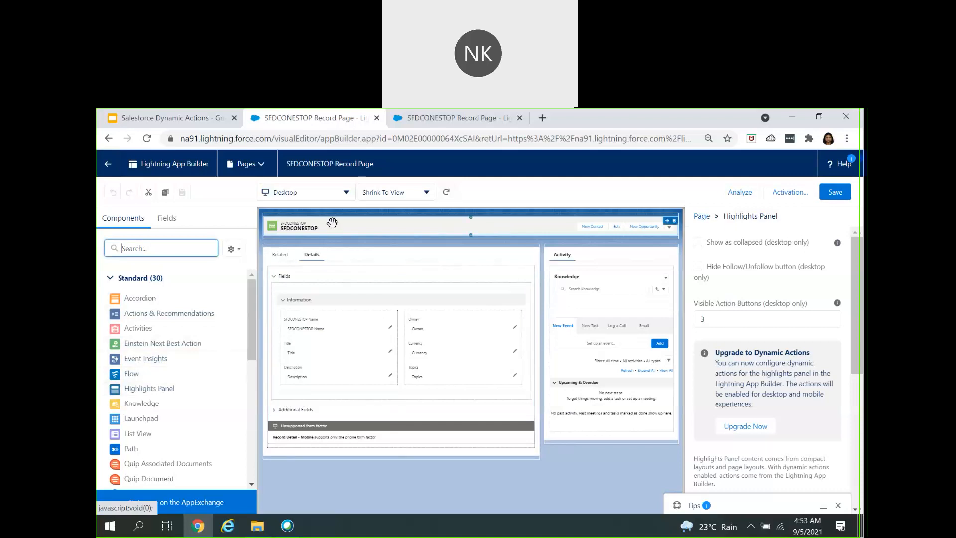
left_click(382, 225)
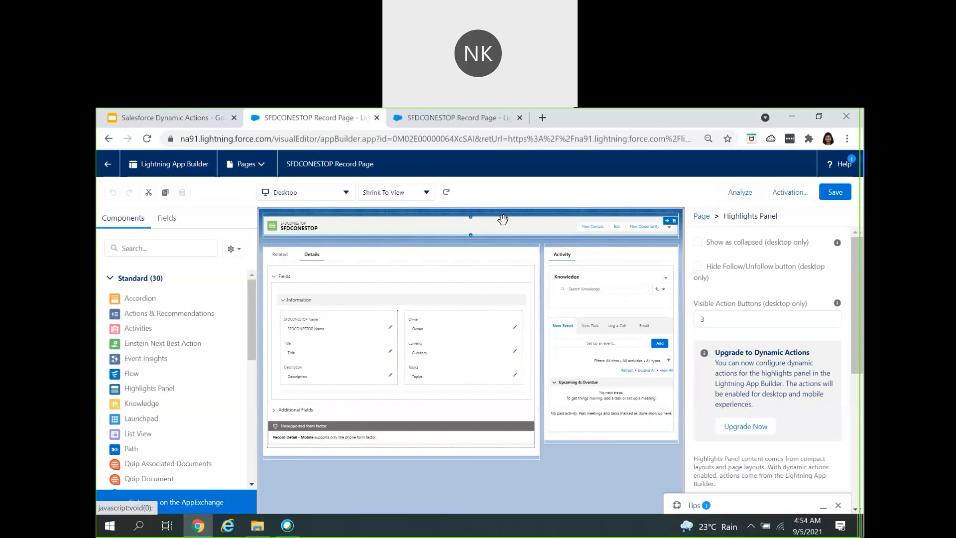
left_click(756, 427)
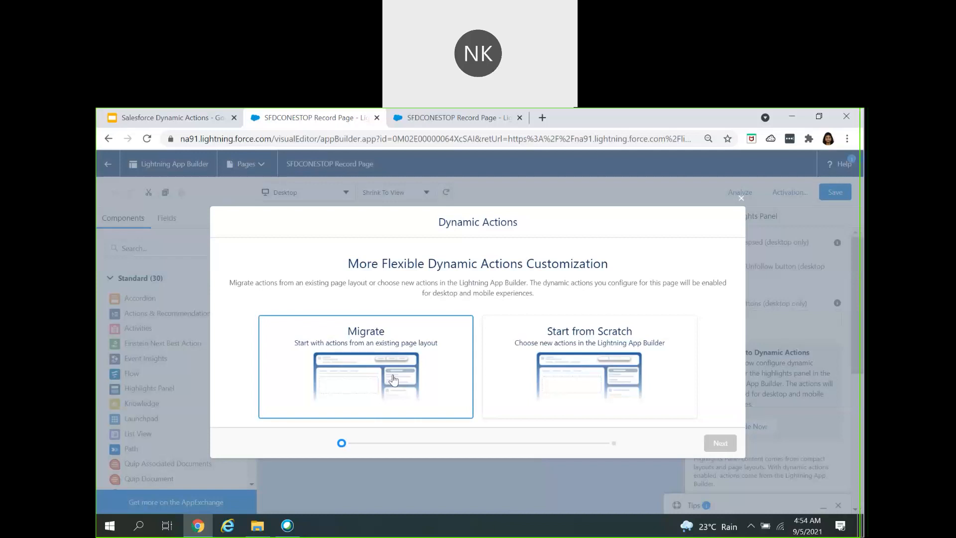
- Find the SFDCONESTOP item by searching for sfdc, open the SFDCONESTOP record, and examine its header actions, including the overflow ones
left_click(394, 125)
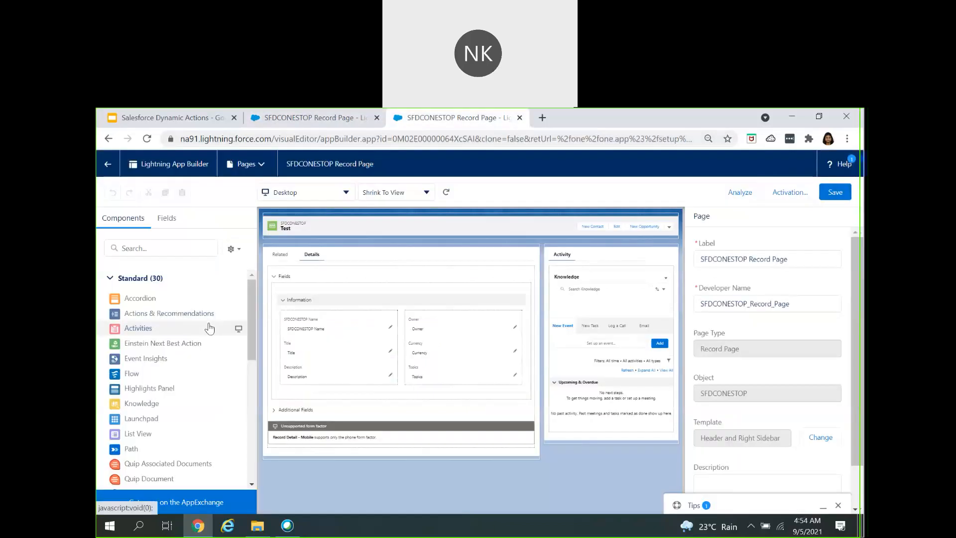
left_click(112, 172)
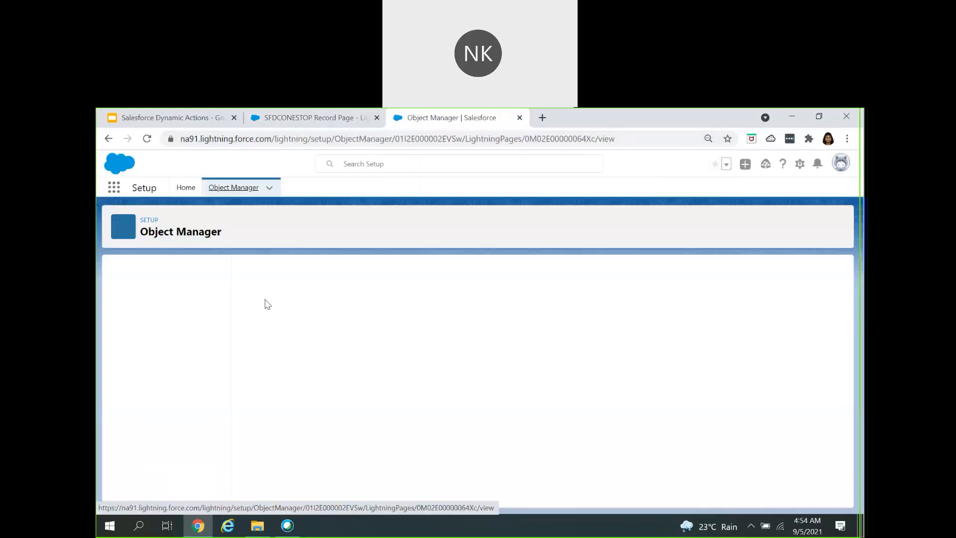
left_click(113, 190)
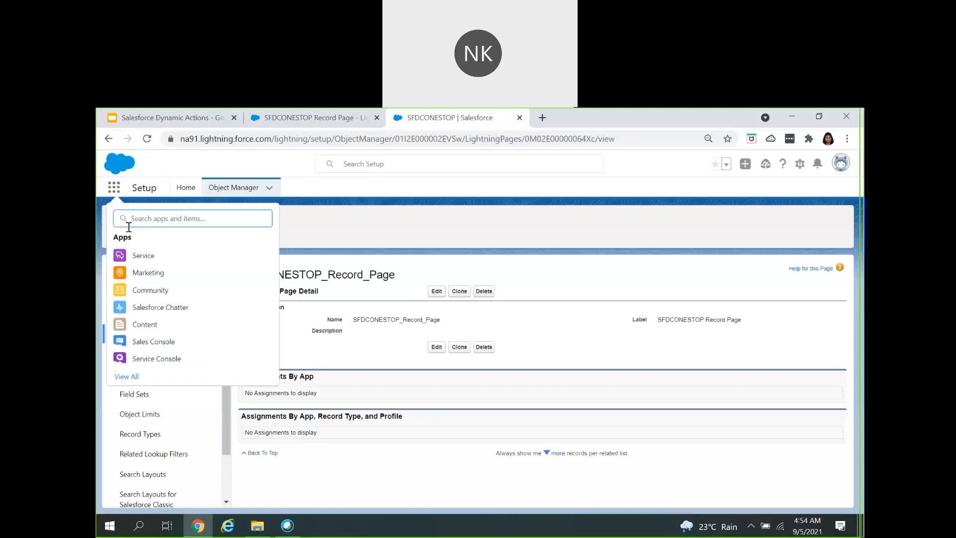
type("sfdc")
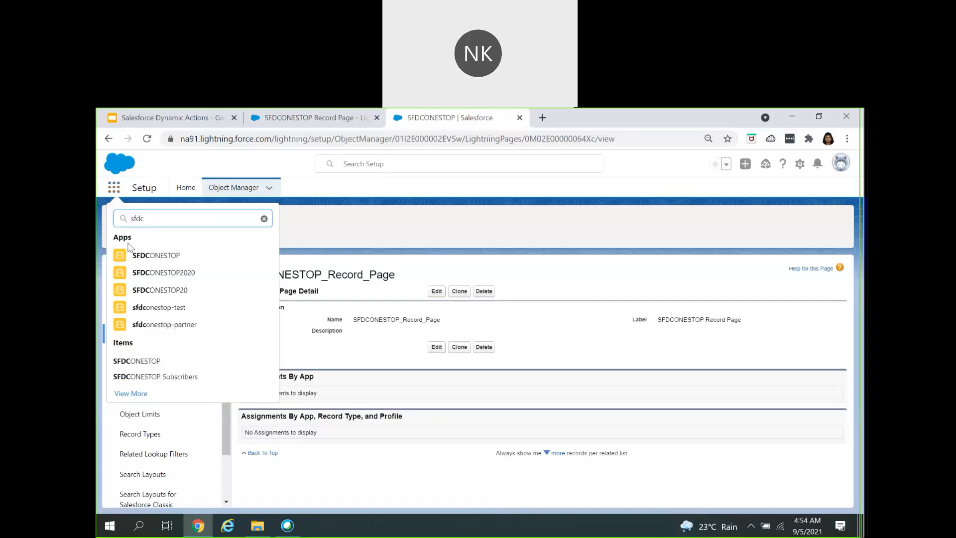
left_click(131, 363)
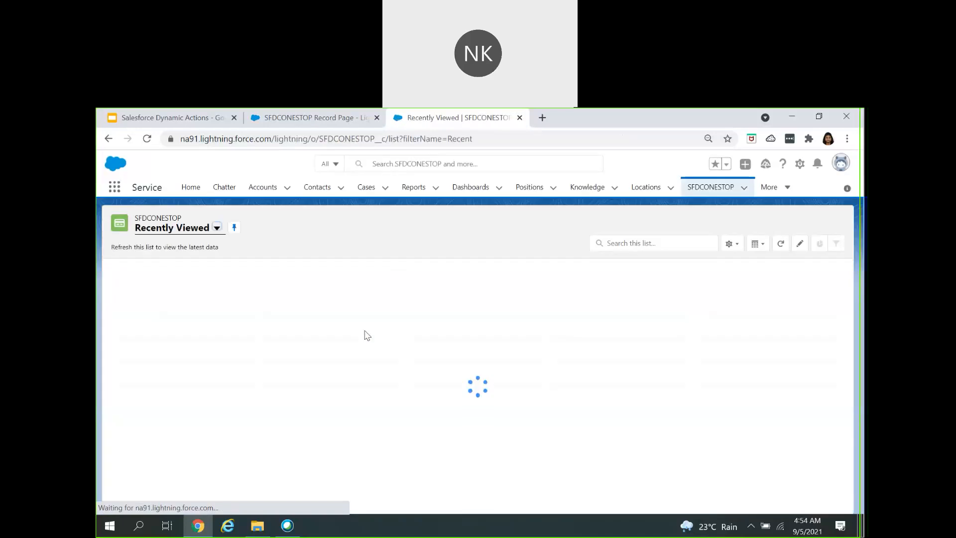
left_click(187, 286)
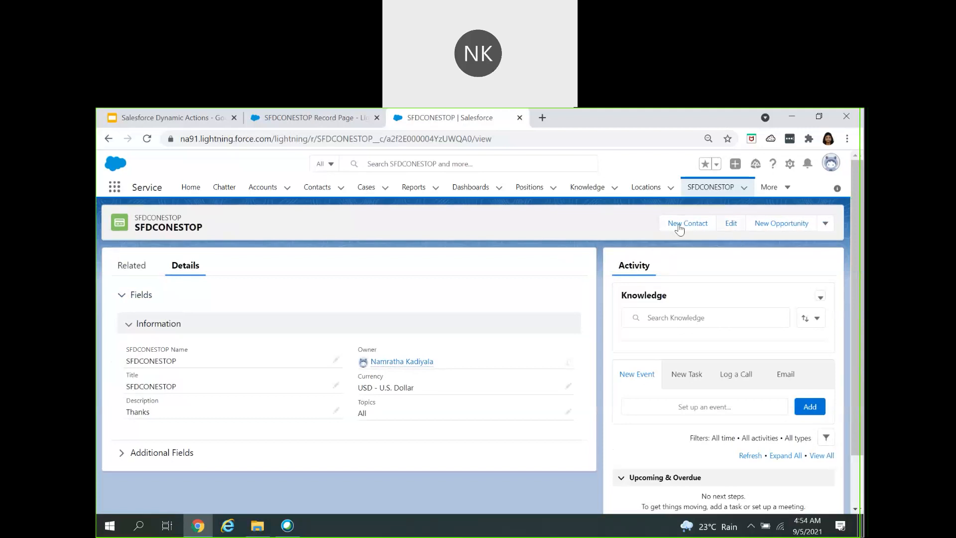
left_click(825, 223)
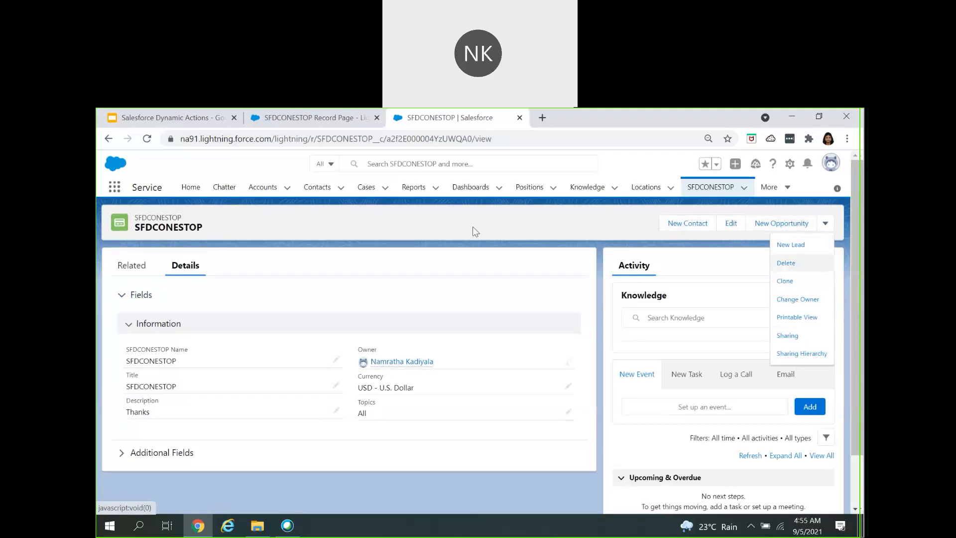
- Go to Setup and open the SFDCONESTOP object in Object Manager, filtering the objects by sfdc
left_click(326, 123)
left_click(402, 120)
left_click(790, 163)
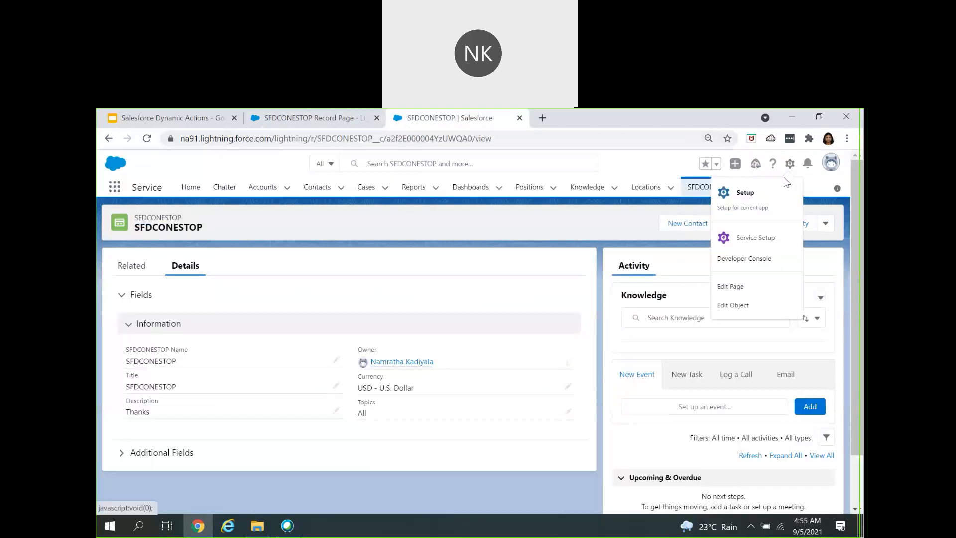
left_click(744, 194)
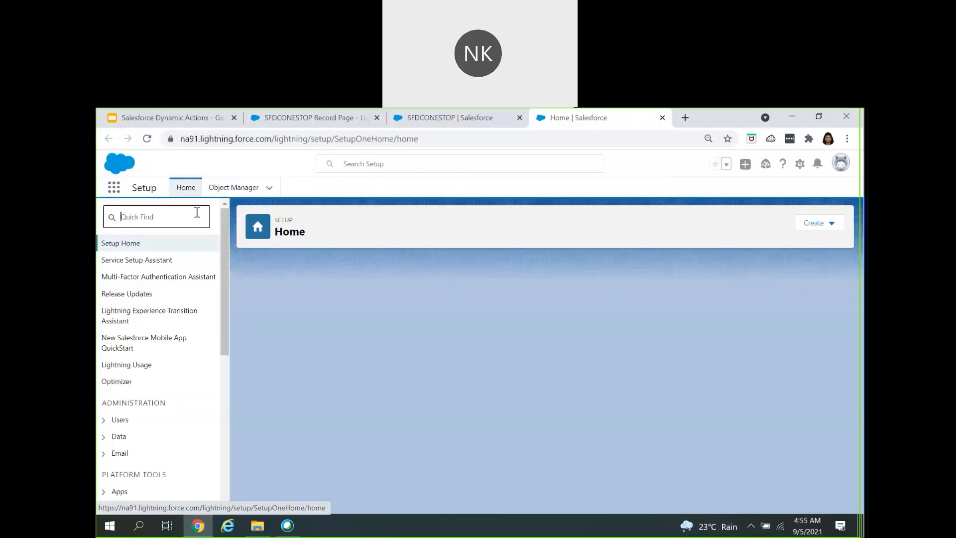
left_click(235, 190)
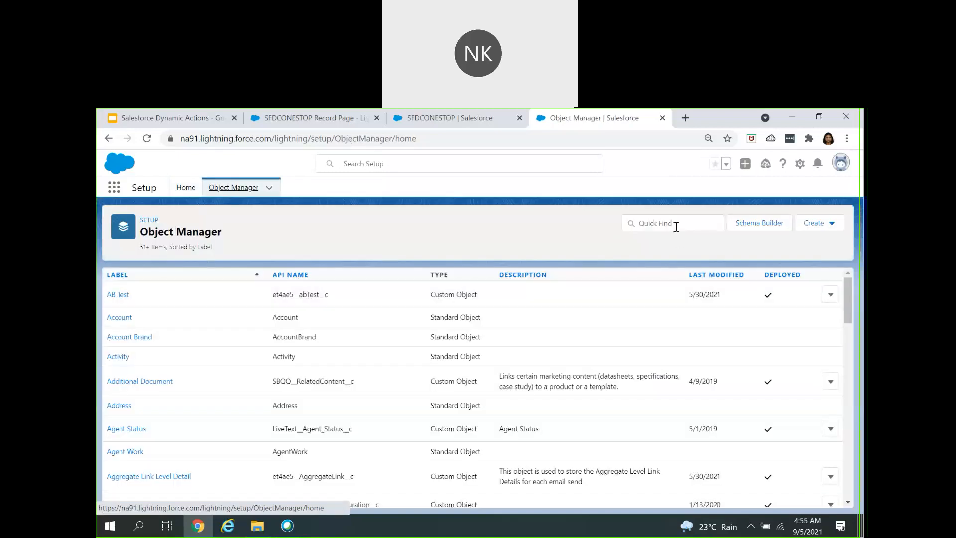
left_click(677, 227)
type("sfdc")
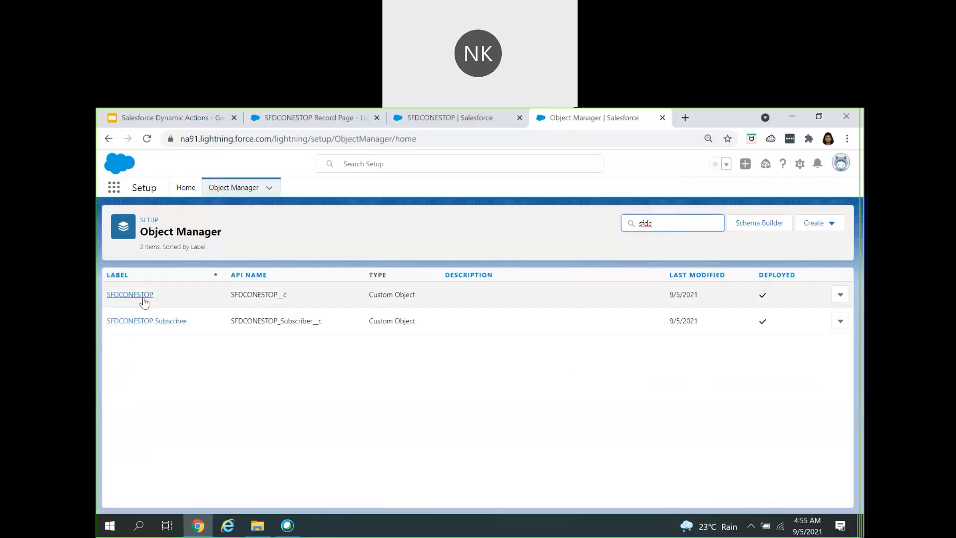
left_click(143, 296)
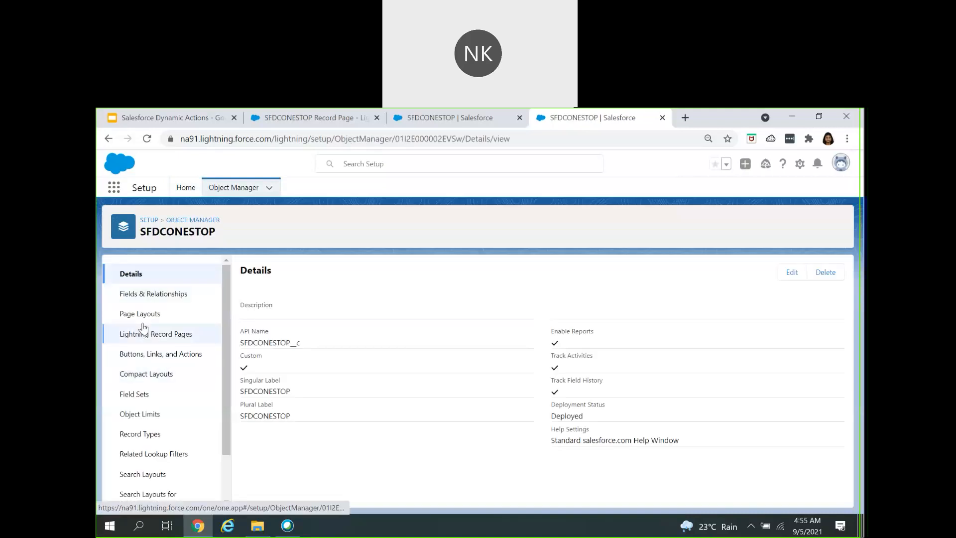
- Open the SFDCONESTOP Layout and override the predefined Salesforce Mobile and Lightning Experience actions
left_click(148, 319)
left_click(299, 322)
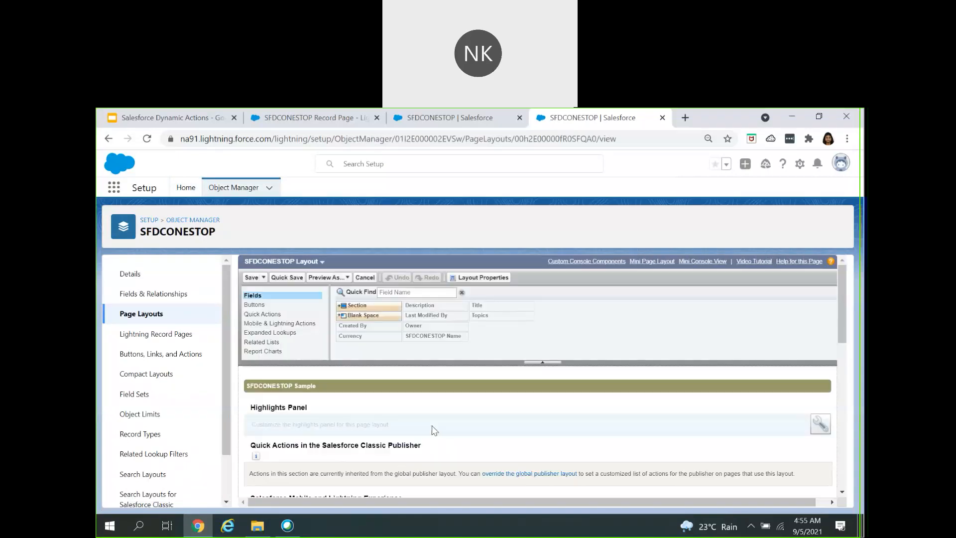
scroll(358, 438, "down", 3)
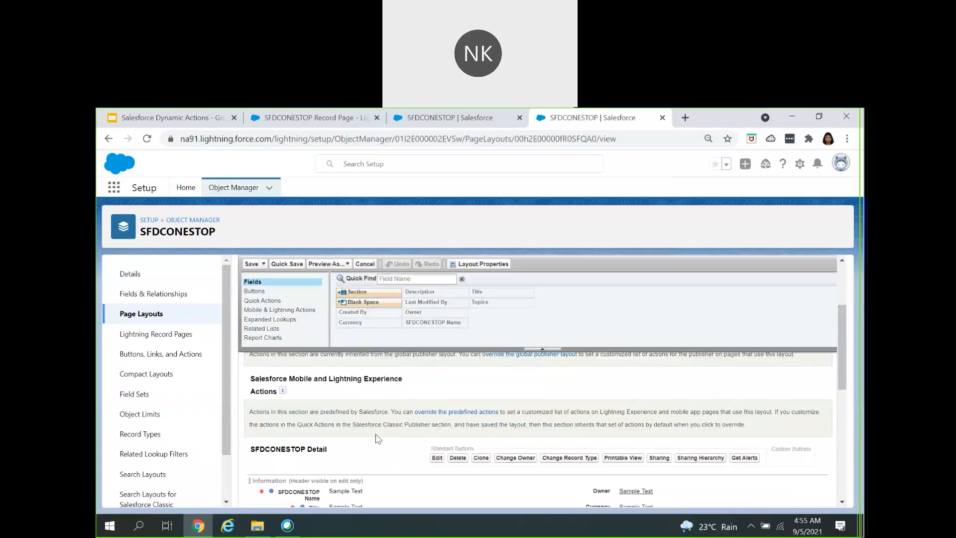
left_click(442, 416)
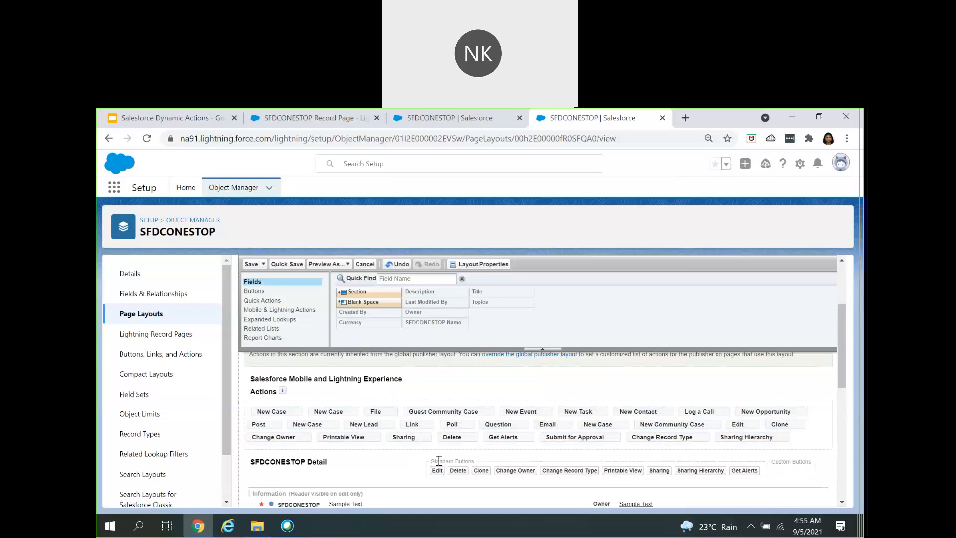
- Migrate the Highlights Panel's dynamic actions from the SFDCONESTOP Layout and review the migrated action list
left_click(299, 119)
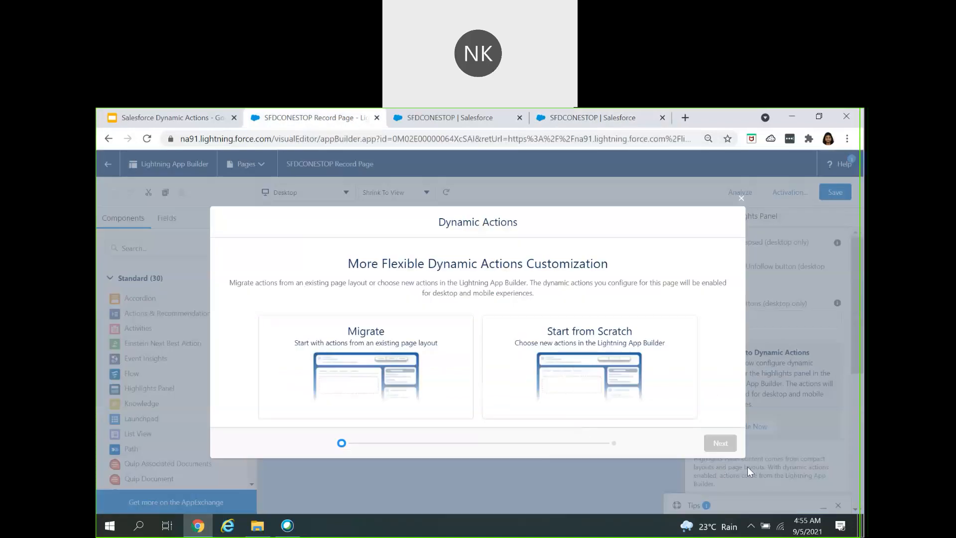
left_click(434, 397)
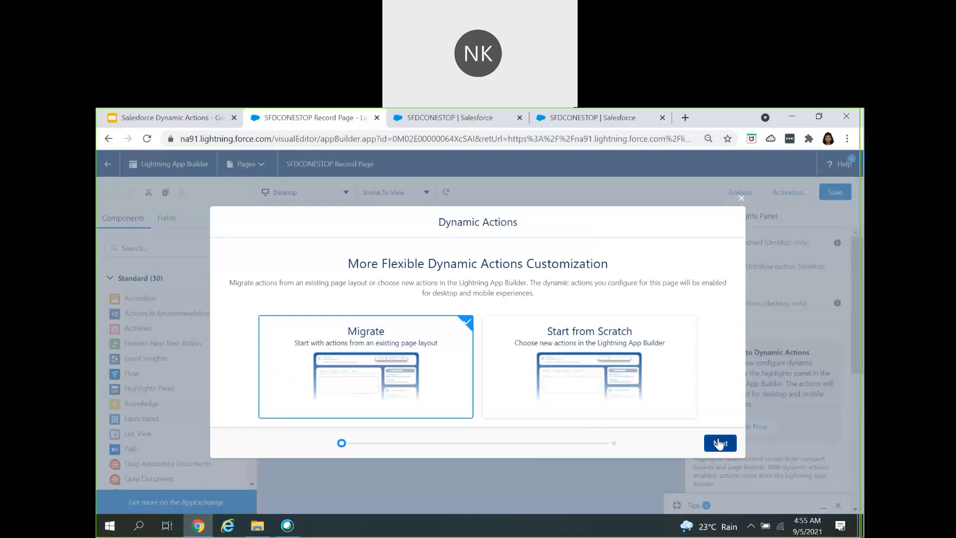
left_click(720, 444)
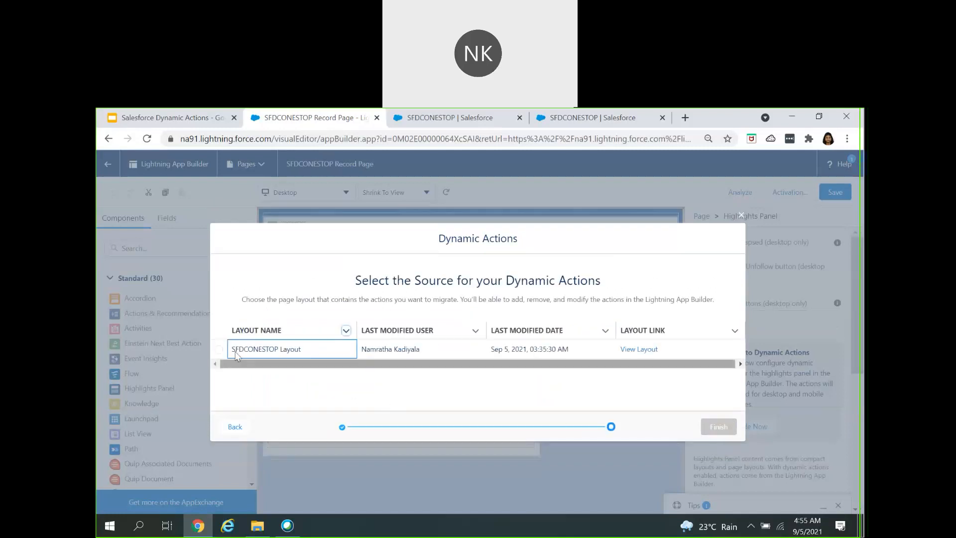
left_click(298, 355)
left_click(718, 427)
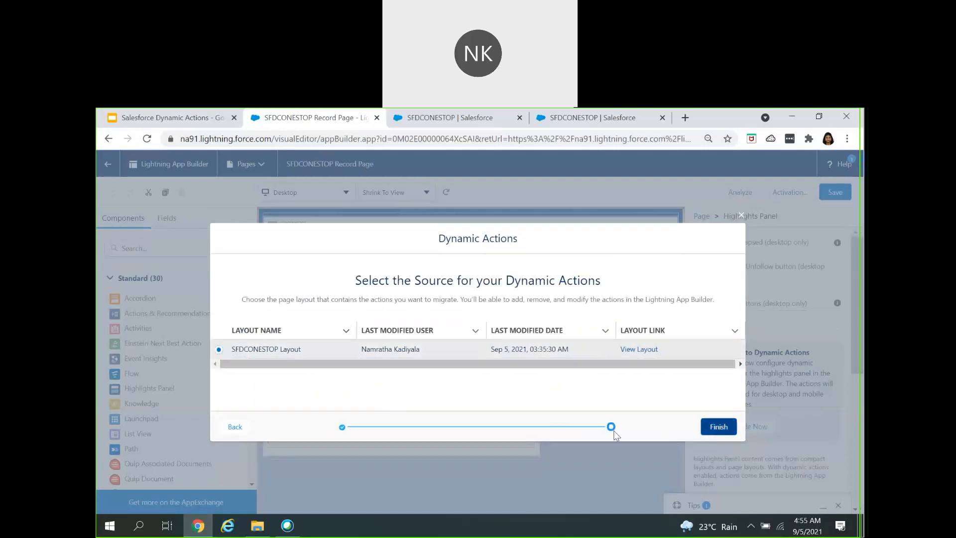
scroll(699, 430, "down", 10)
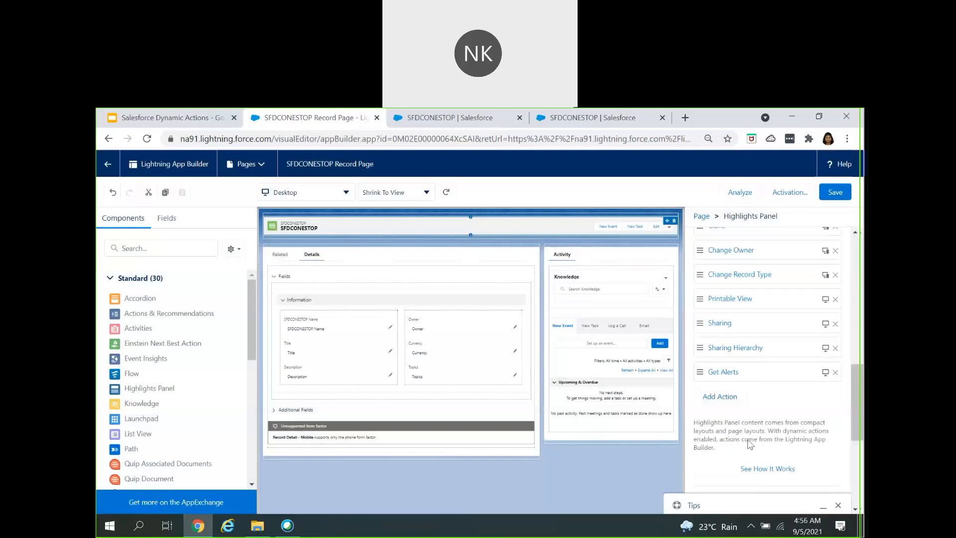
scroll(750, 440, "up", 10)
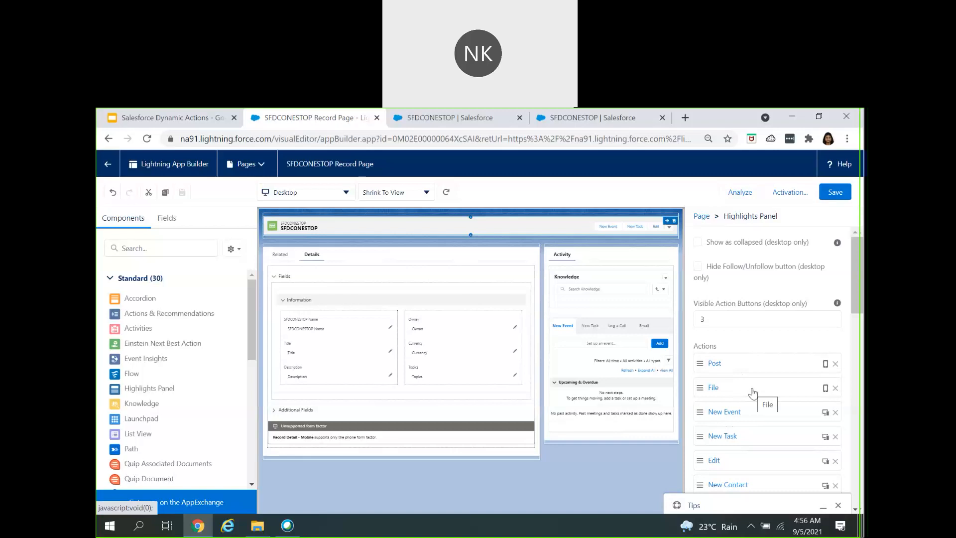
- Leave the page editor without saving the migrated actions and reopen the SFDCONESTOP record page for editing
left_click(113, 163)
left_click(535, 208)
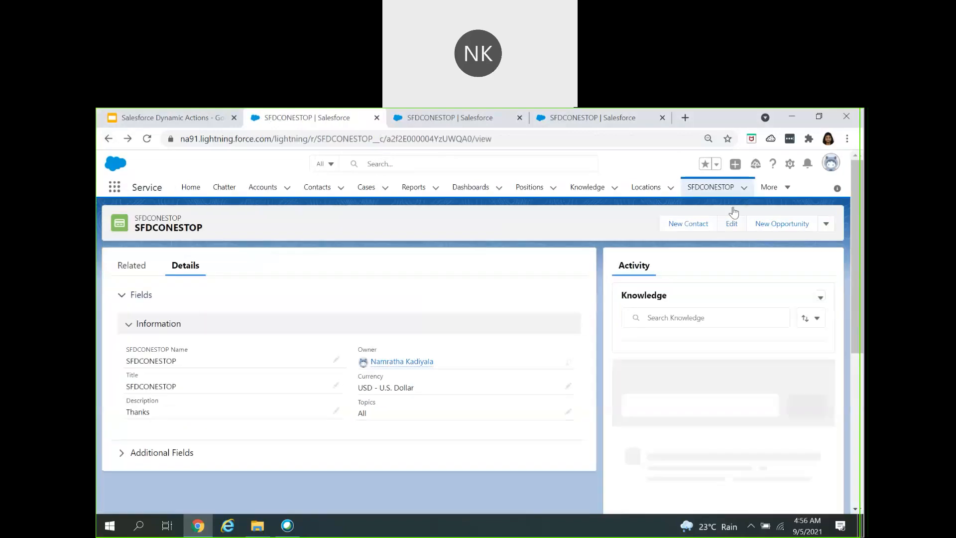
left_click(790, 163)
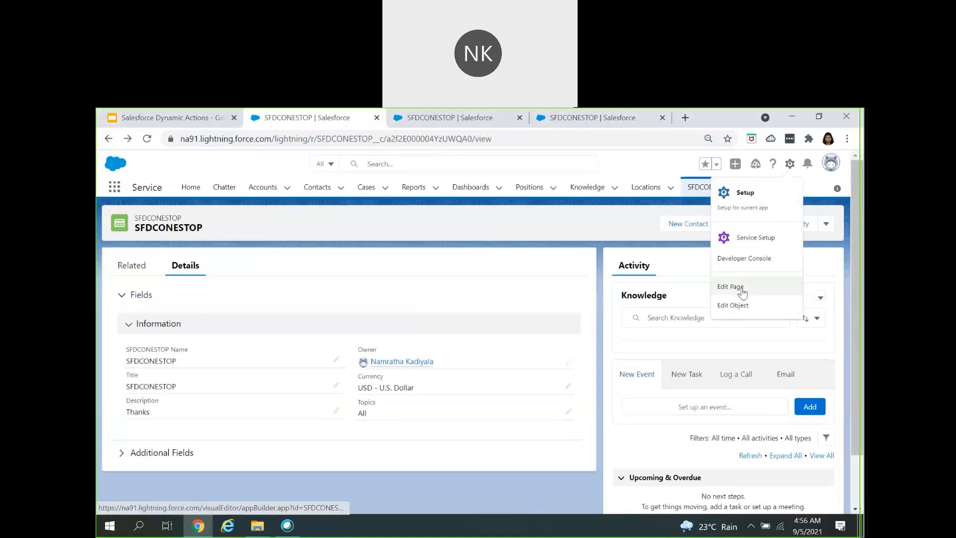
left_click(740, 288)
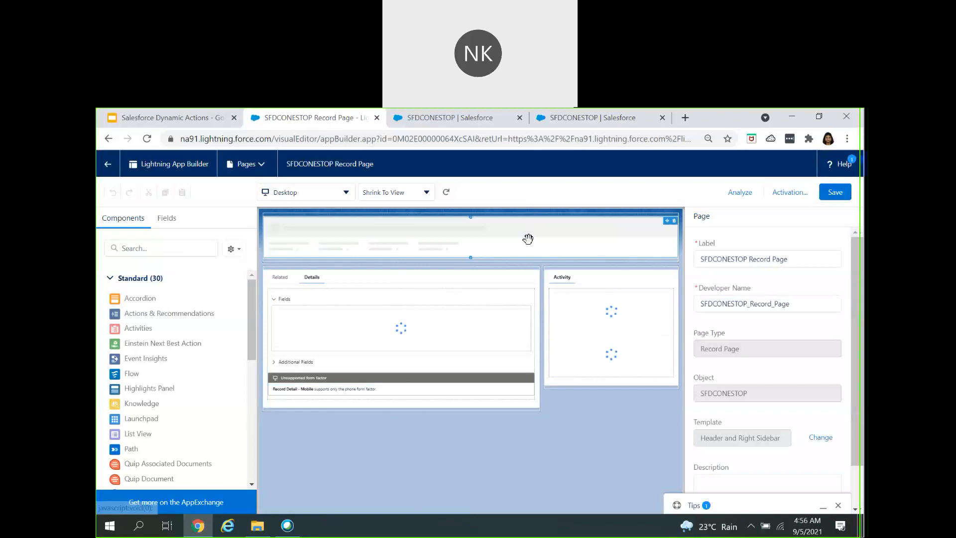
- Upgrade the Highlights Panel to Dynamic Actions using the Start from Scratch option
left_click(475, 233)
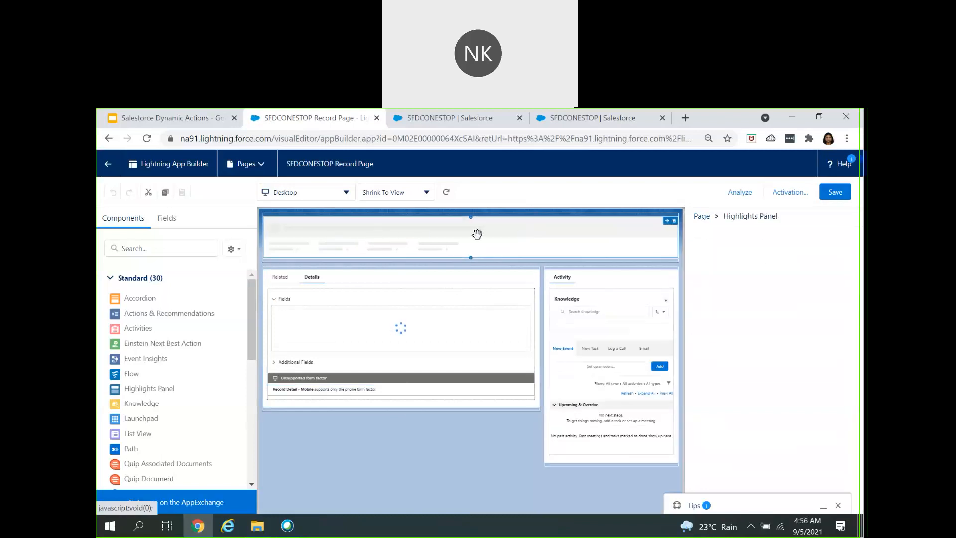
left_click(742, 427)
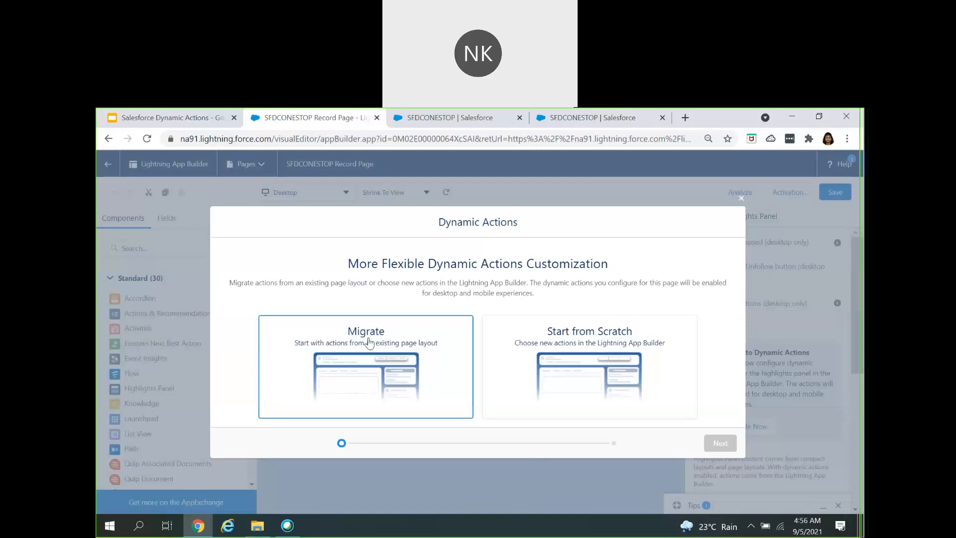
left_click(651, 383)
left_click(719, 444)
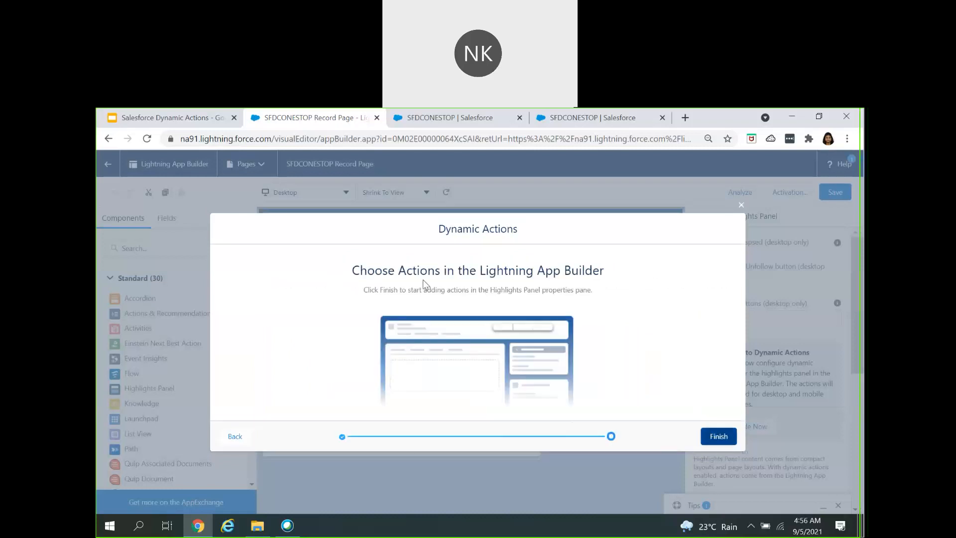
left_click(734, 443)
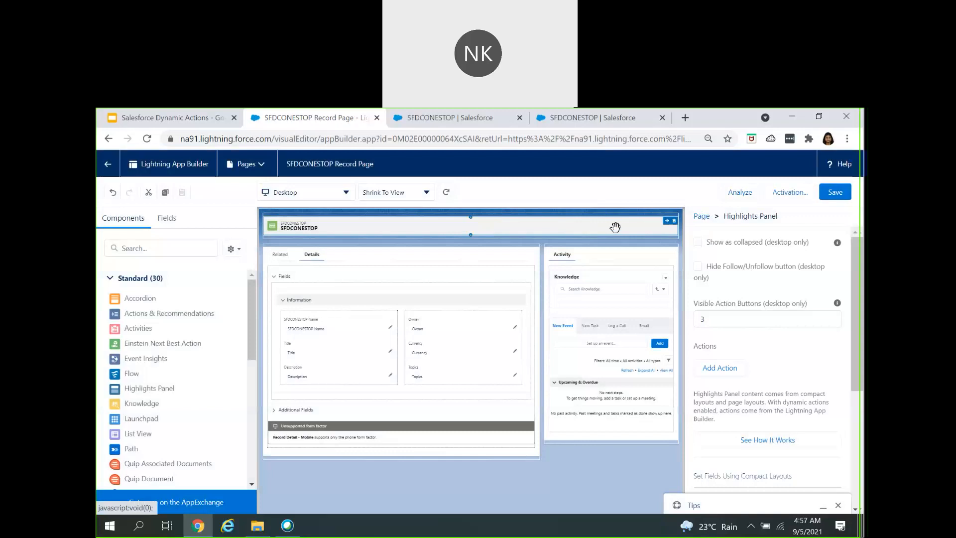
- Add the Edit action to the Highlights Panel without any visibility filter
left_click(723, 370)
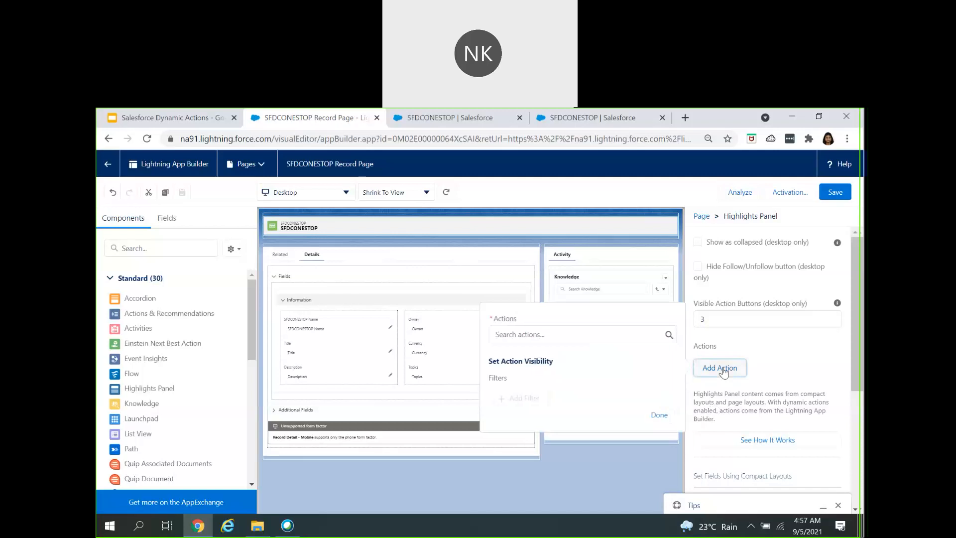
left_click(524, 332)
left_click(523, 426)
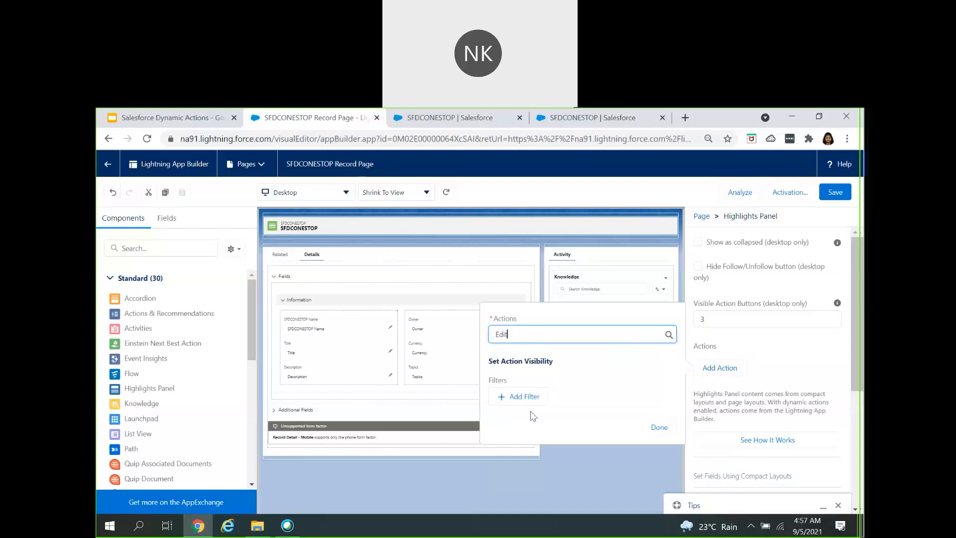
left_click(659, 427)
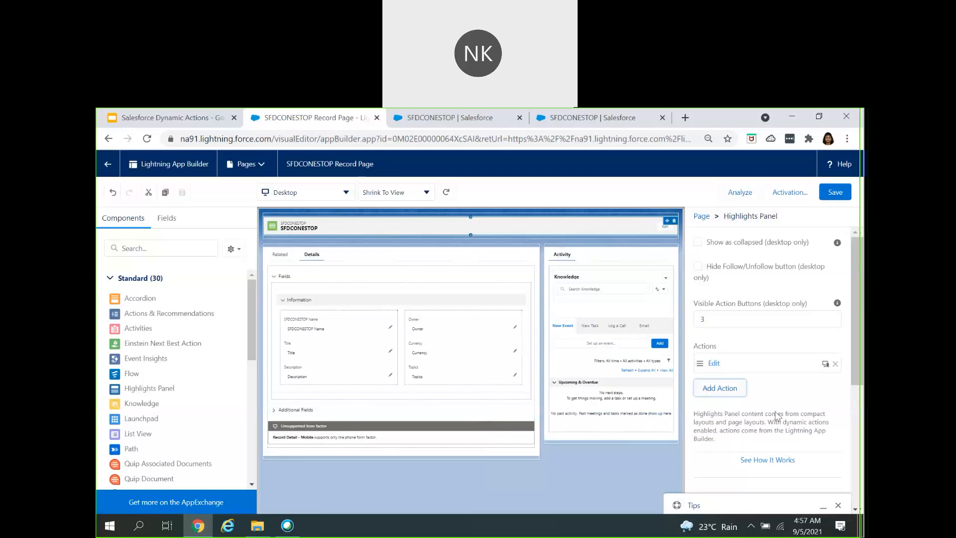
- Add the Clone action to the Highlights Panel without any visibility filter, keeping the unsaved changes
left_click(719, 390)
left_click(519, 357)
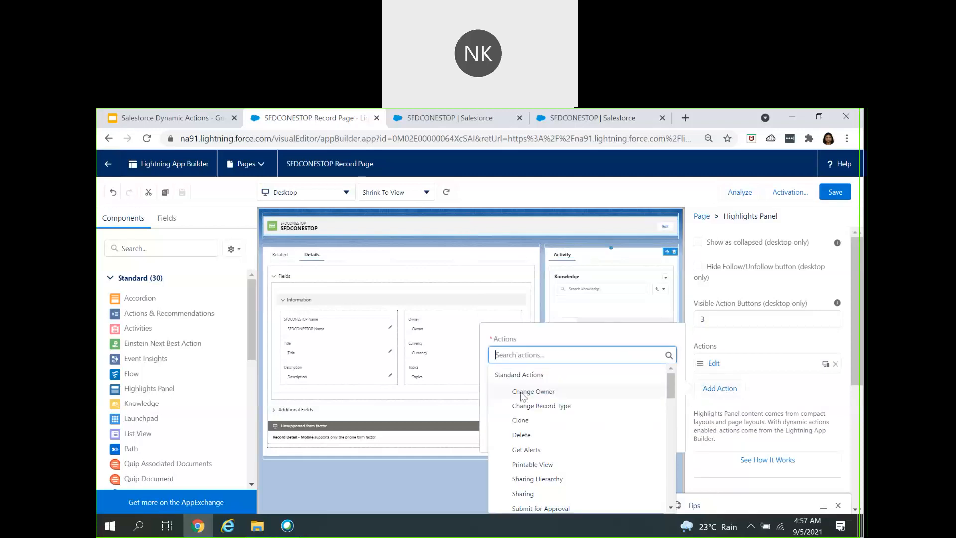
left_click(522, 421)
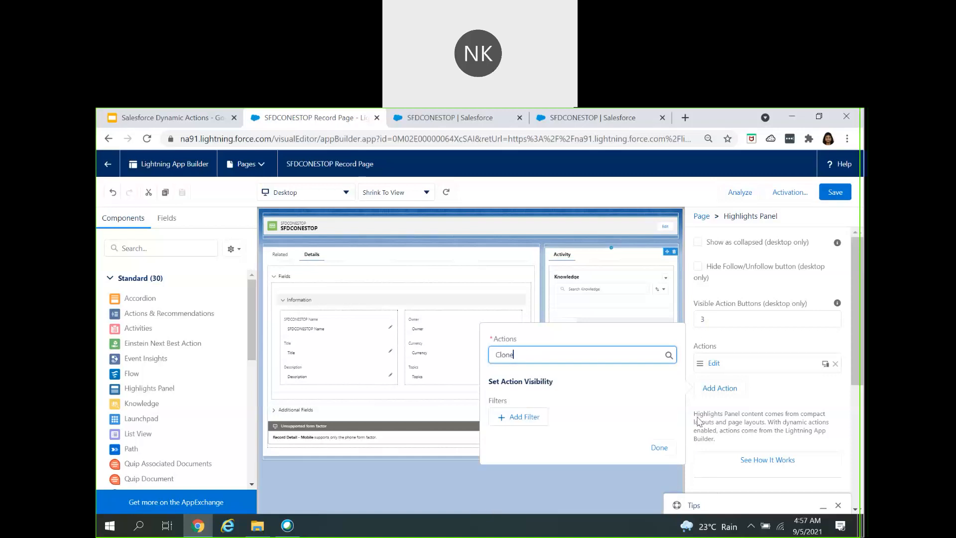
left_click(716, 393)
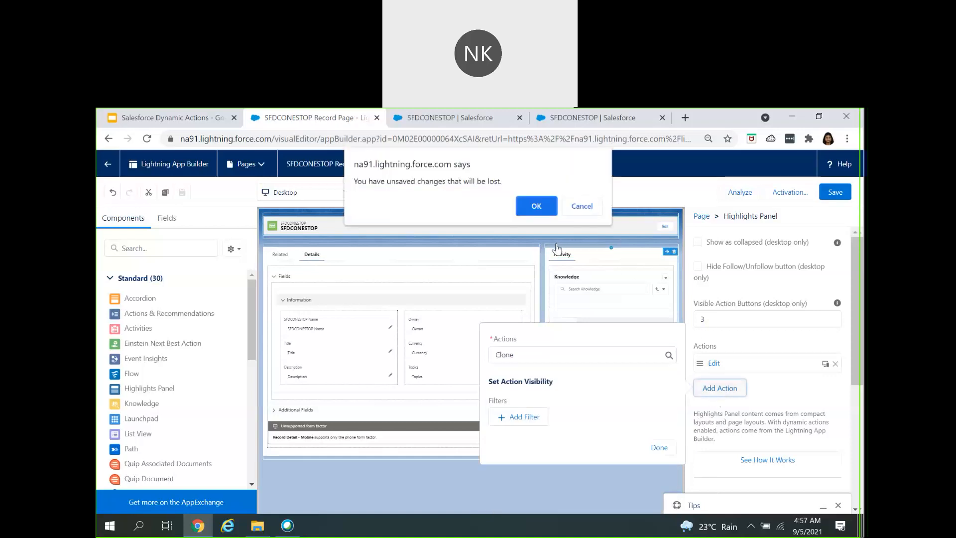
left_click(574, 212)
left_click(670, 451)
- Add the Change Owner action to the Highlights Panel without any visibility filter
left_click(723, 415)
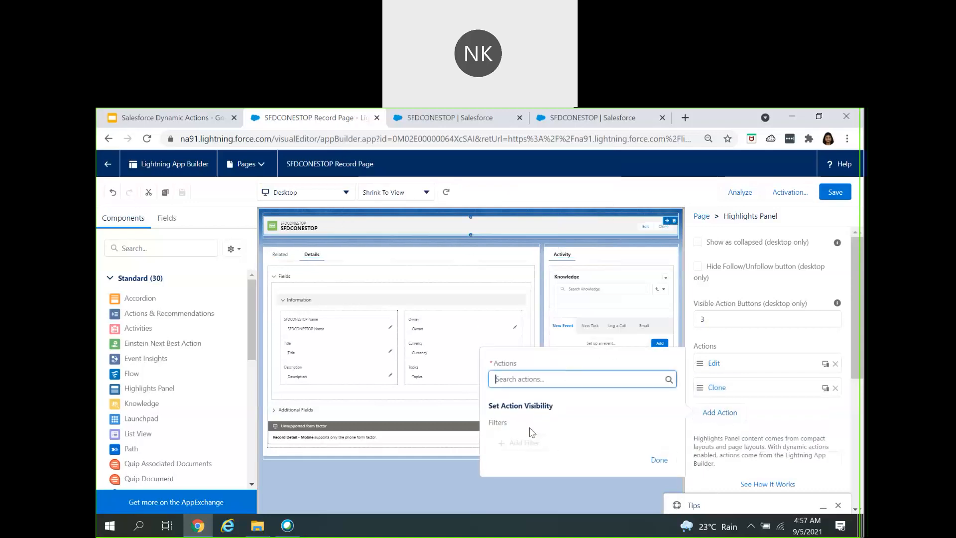
left_click(522, 381)
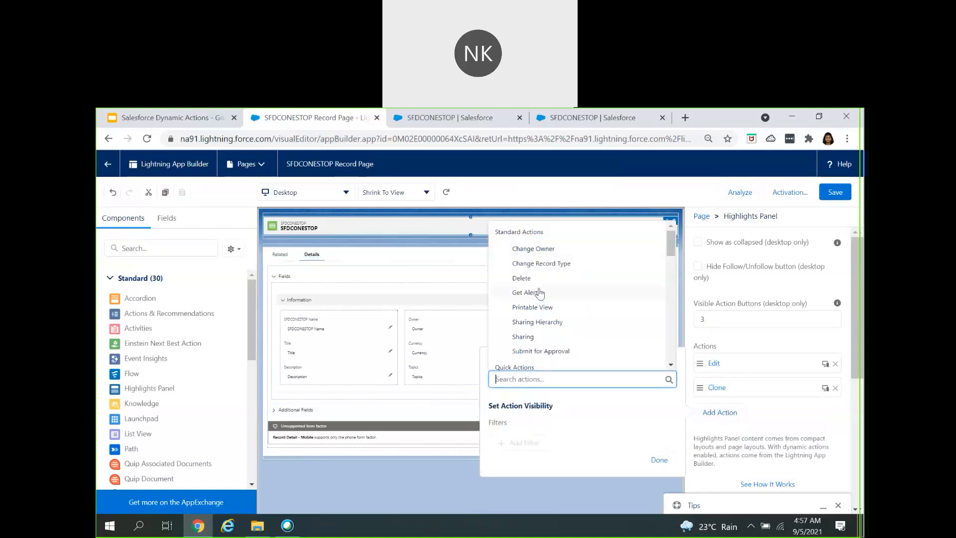
left_click(537, 250)
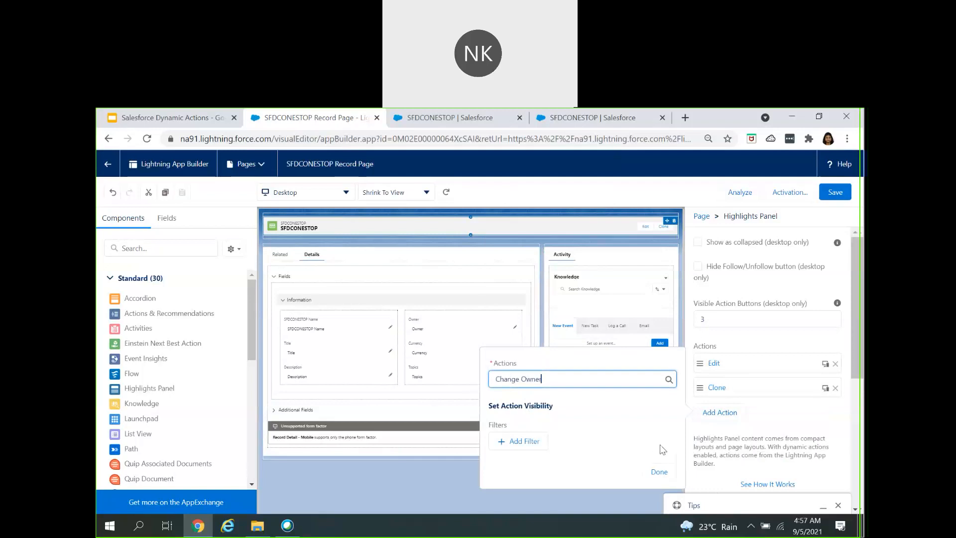
left_click(660, 472)
- Set the Highlights Panel's visible action buttons to 4 and add the New Task action without any filter
left_click_drag(717, 317, 687, 324)
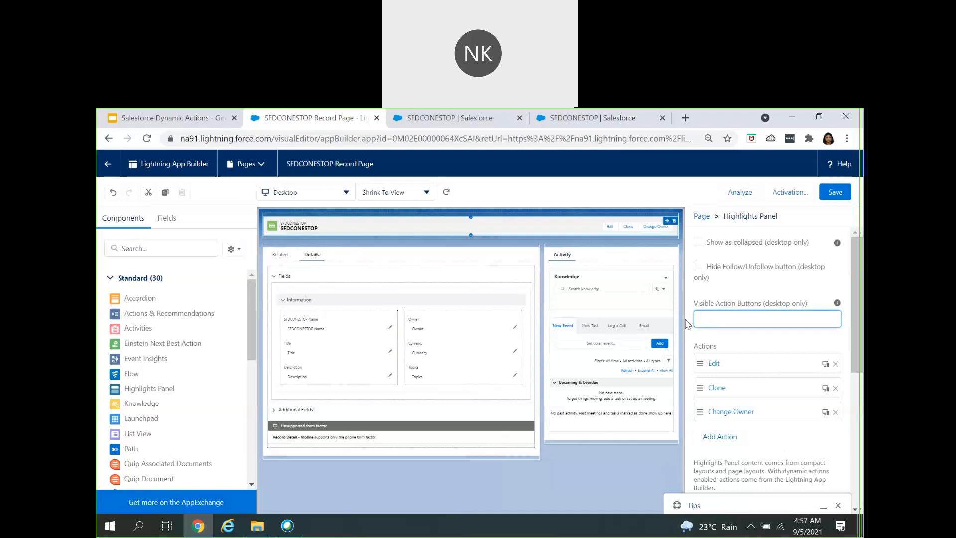
left_click(731, 439)
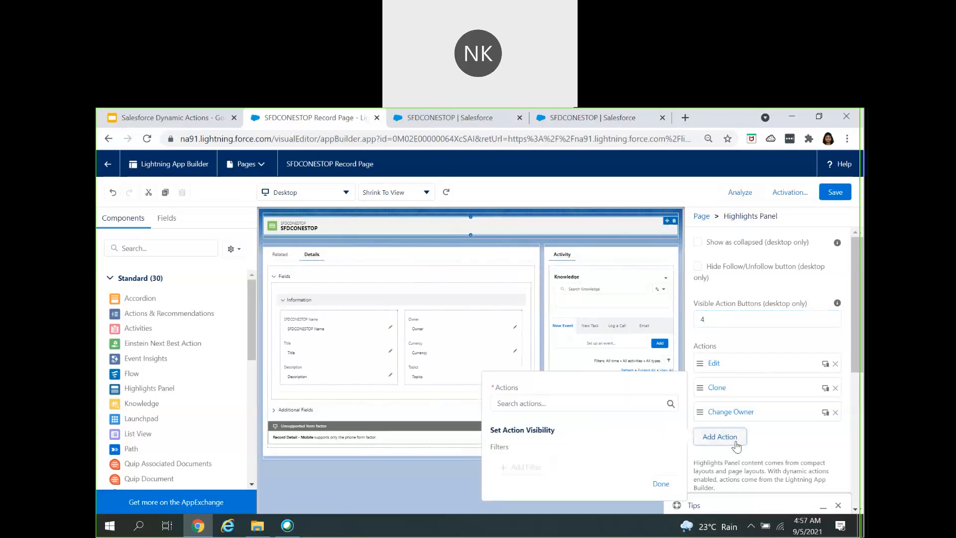
left_click(513, 408)
scroll(544, 360, "down", 3)
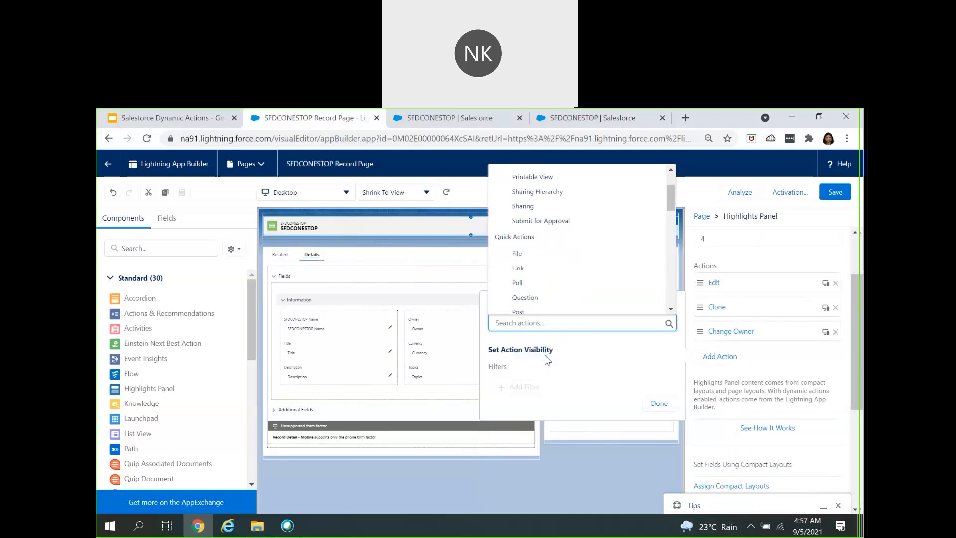
scroll(547, 295, "down", 3)
scroll(563, 222, "up", 5)
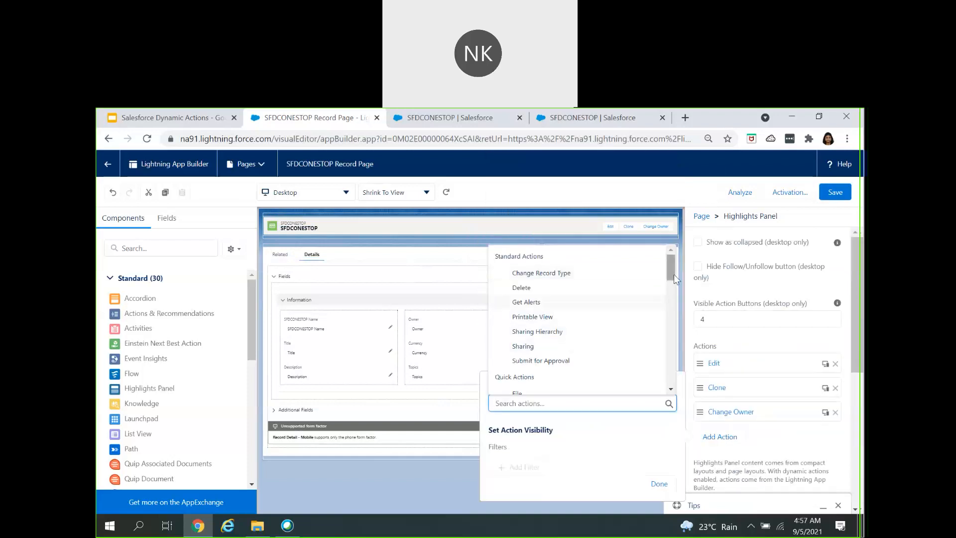
scroll(674, 275, "down", 2)
left_click_drag(674, 279, 689, 337)
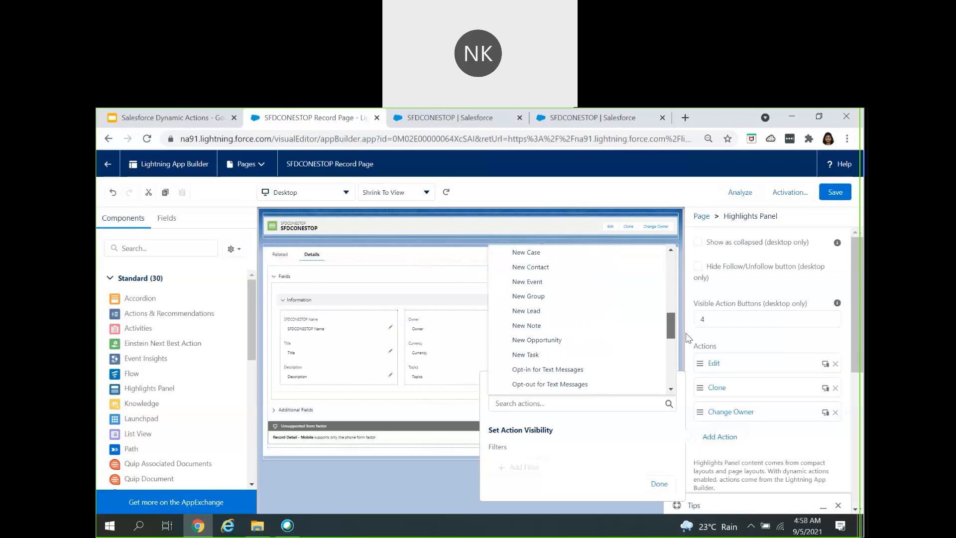
left_click_drag(689, 338, 676, 365)
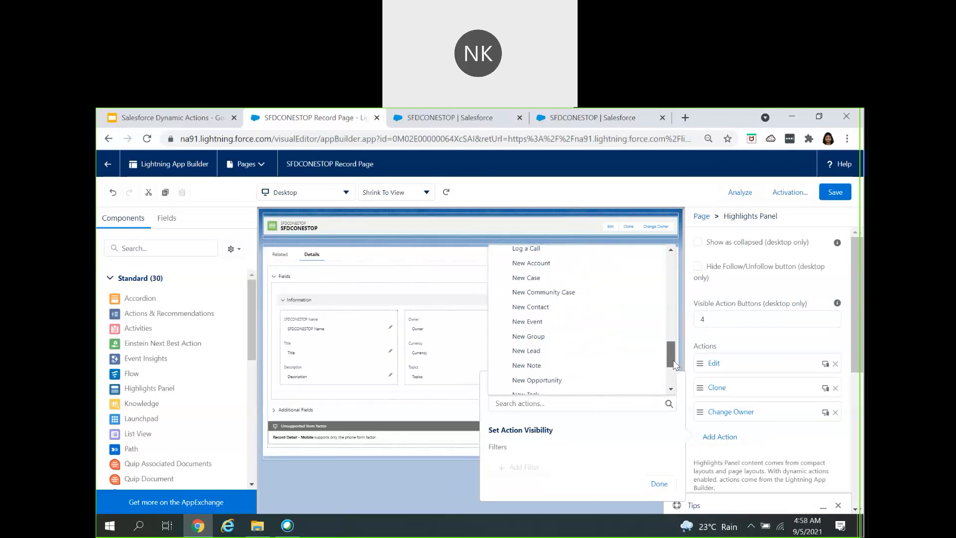
scroll(546, 367, "up", 3)
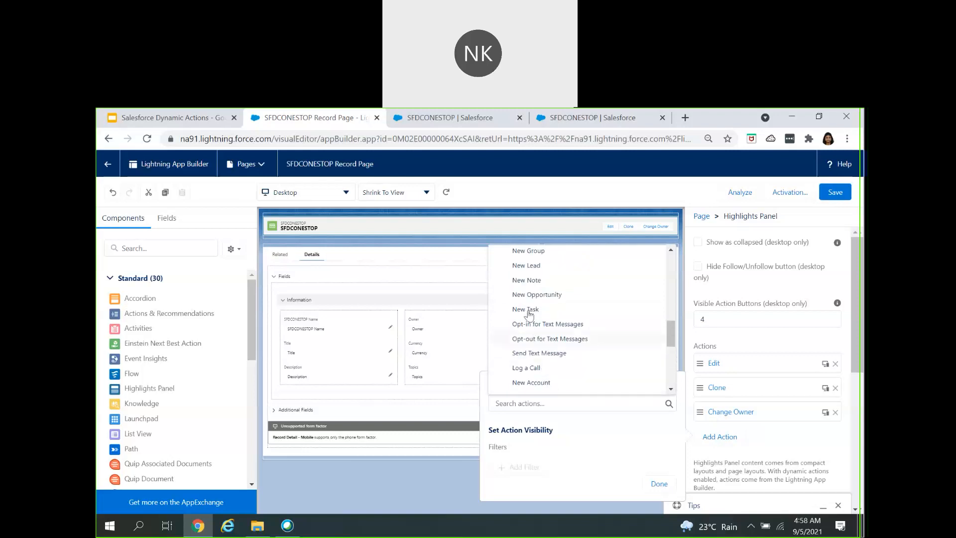
left_click(529, 310)
left_click(659, 484)
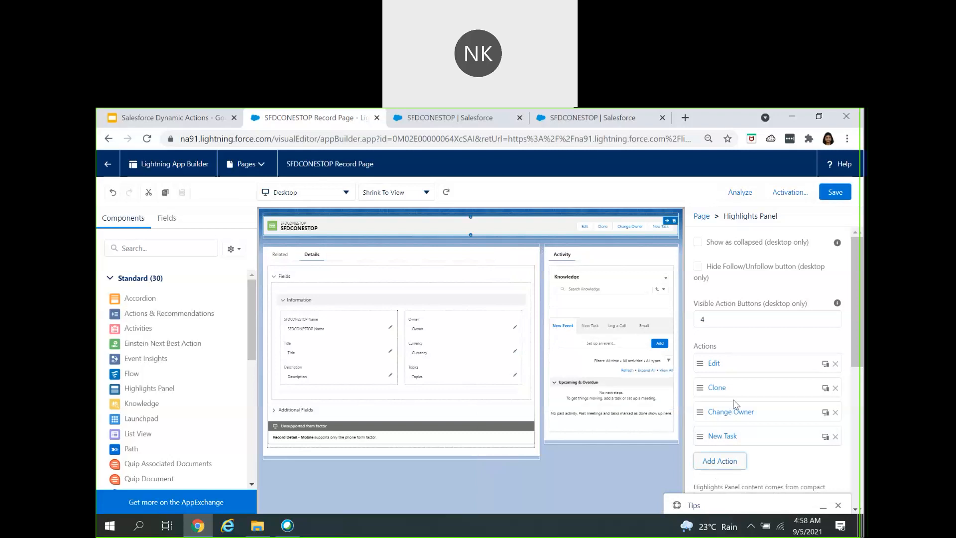
- Move the New Task action ahead of Change Owner and save the record page
left_click_drag(728, 437, 726, 413)
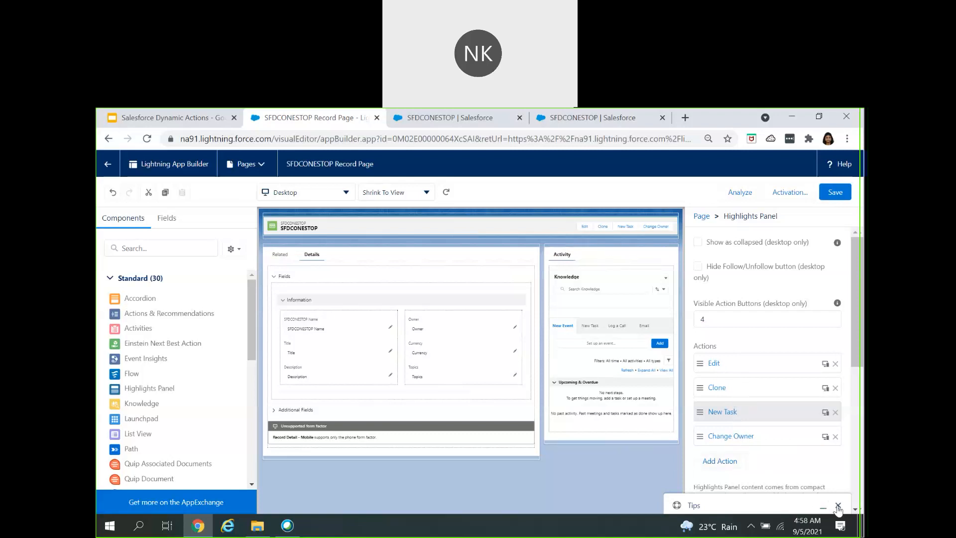
left_click(834, 193)
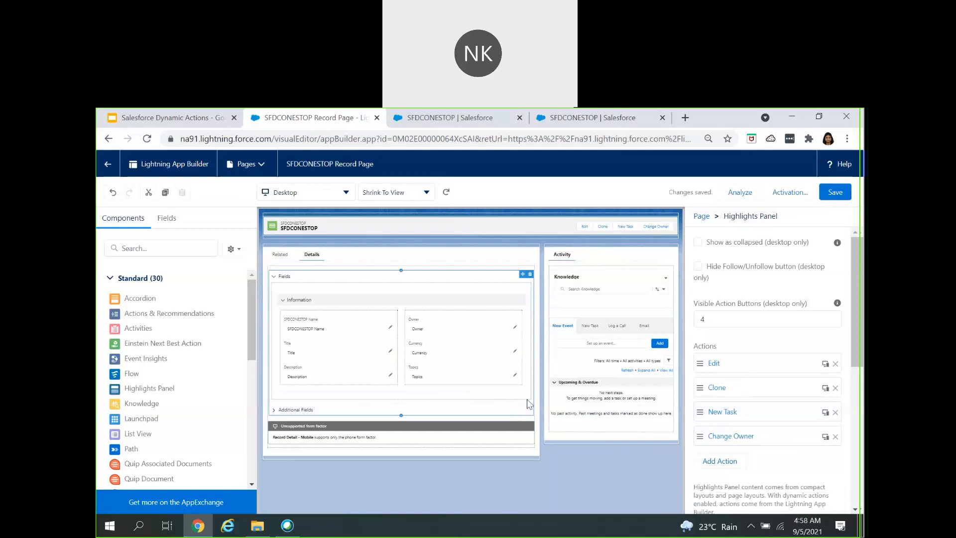
- Refresh the SFDCONESTOP record to check its header actions and their order, and return to the page editor
left_click(393, 124)
left_click(146, 139)
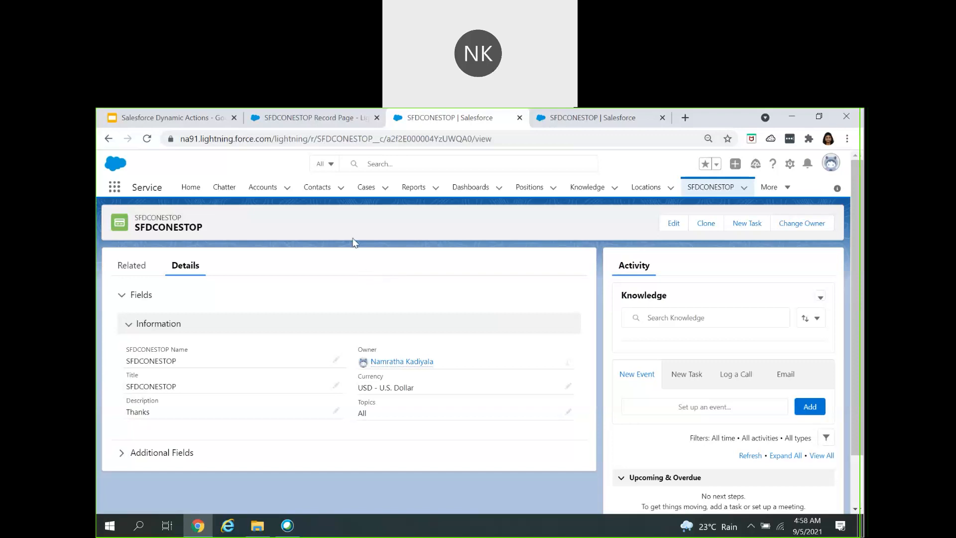
left_click(319, 119)
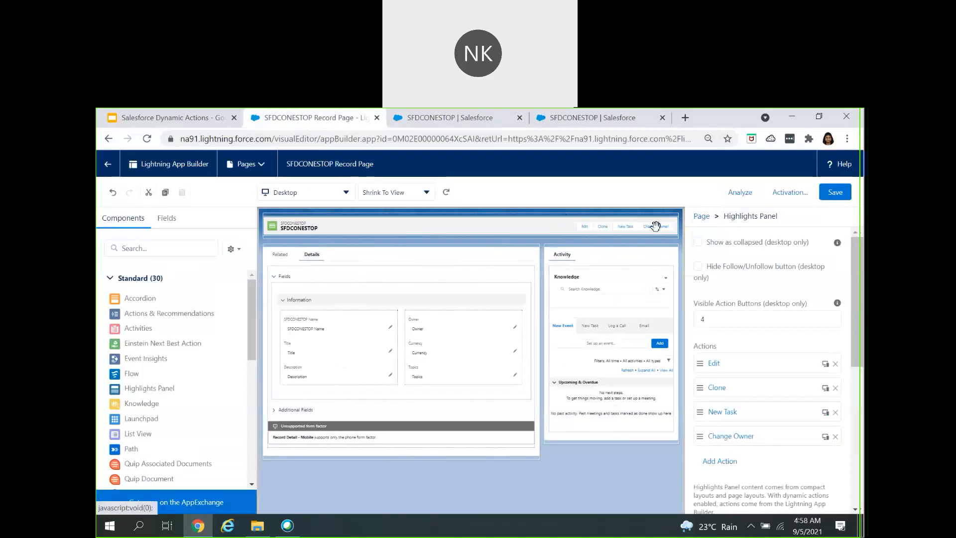
- Give the Change Owner action a record field visibility filter of Topics Equal All and save the page
left_click(745, 438)
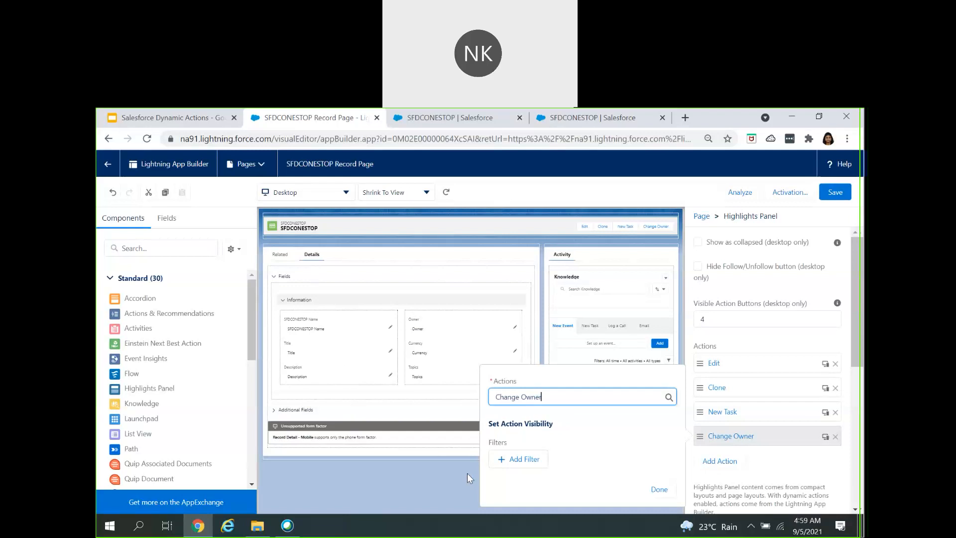
left_click(524, 460)
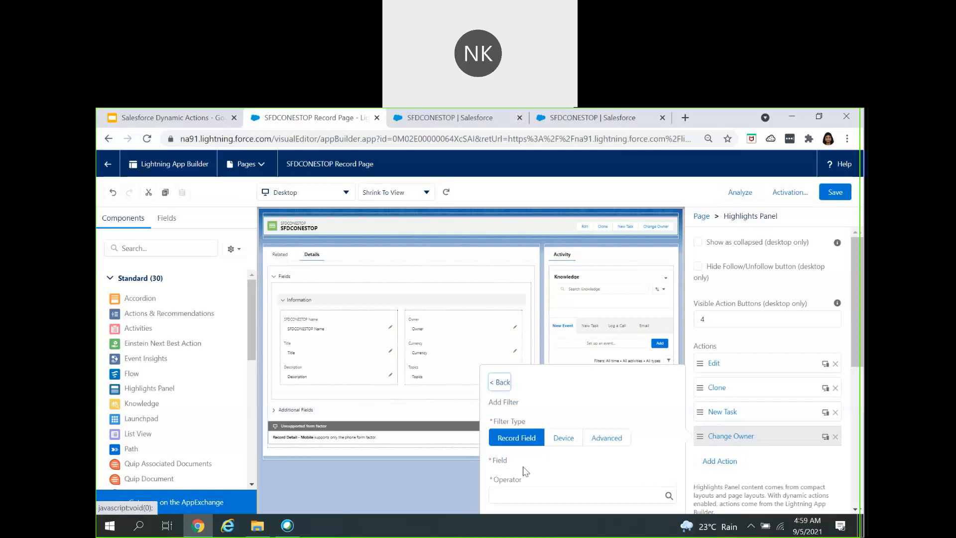
left_click(533, 399)
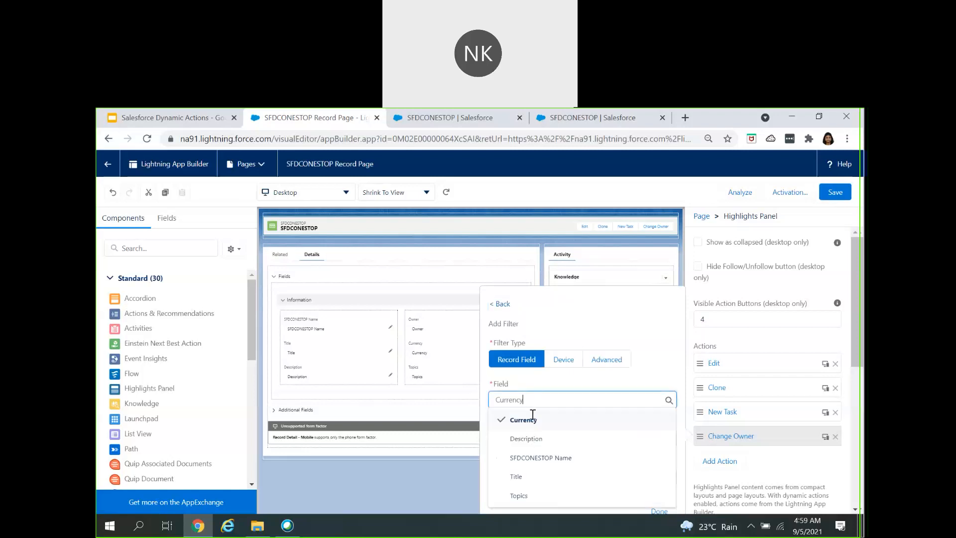
left_click(529, 497)
left_click(529, 437)
left_click(528, 459)
left_click(533, 474)
left_click(531, 457)
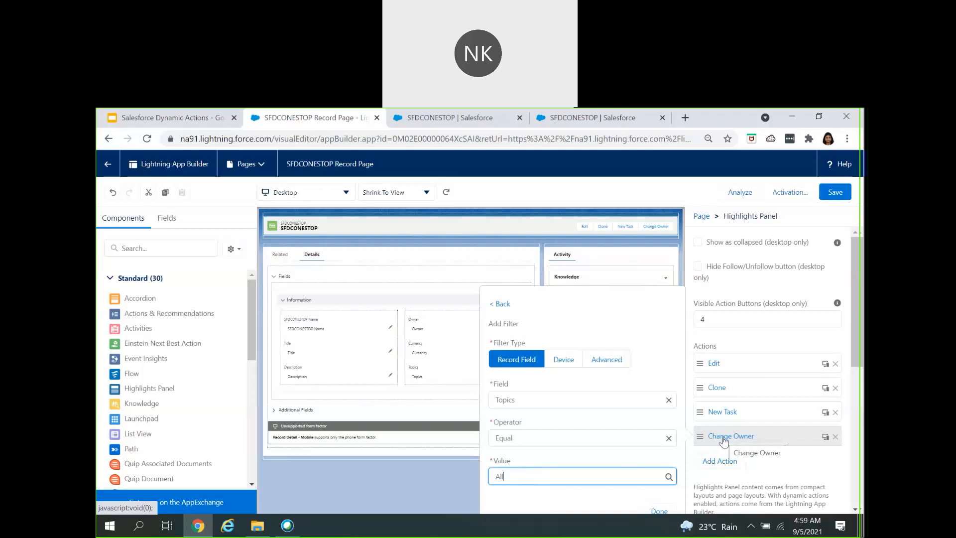
left_click(547, 472)
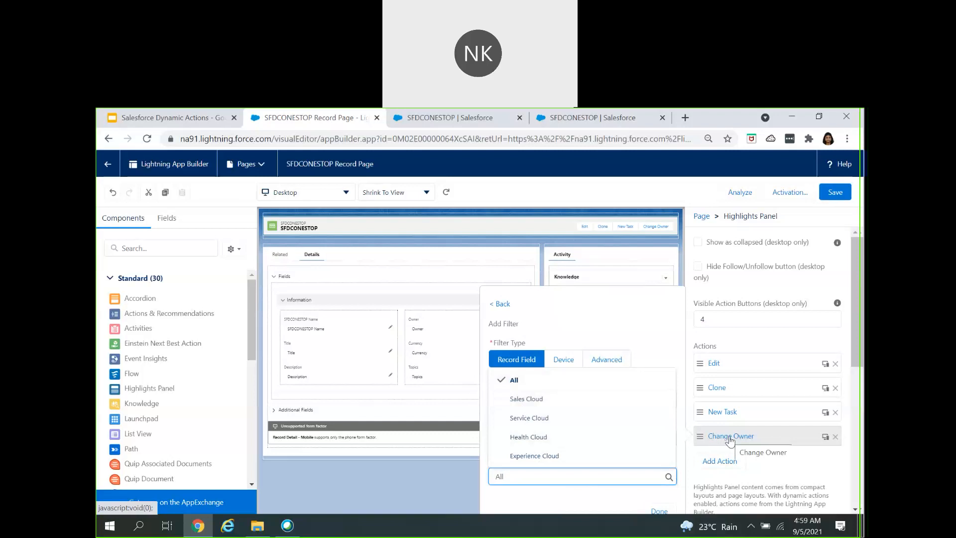
left_click(560, 507)
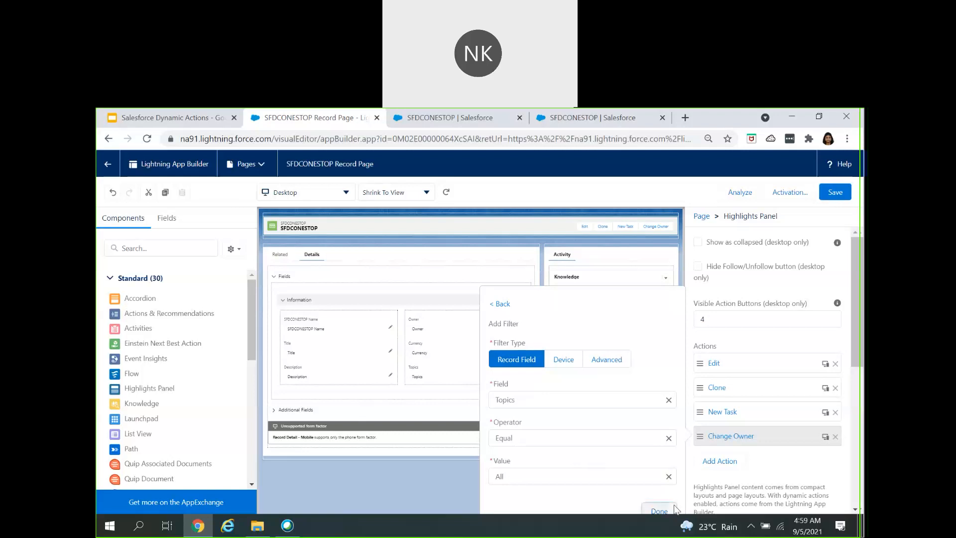
left_click(661, 510)
left_click(656, 459)
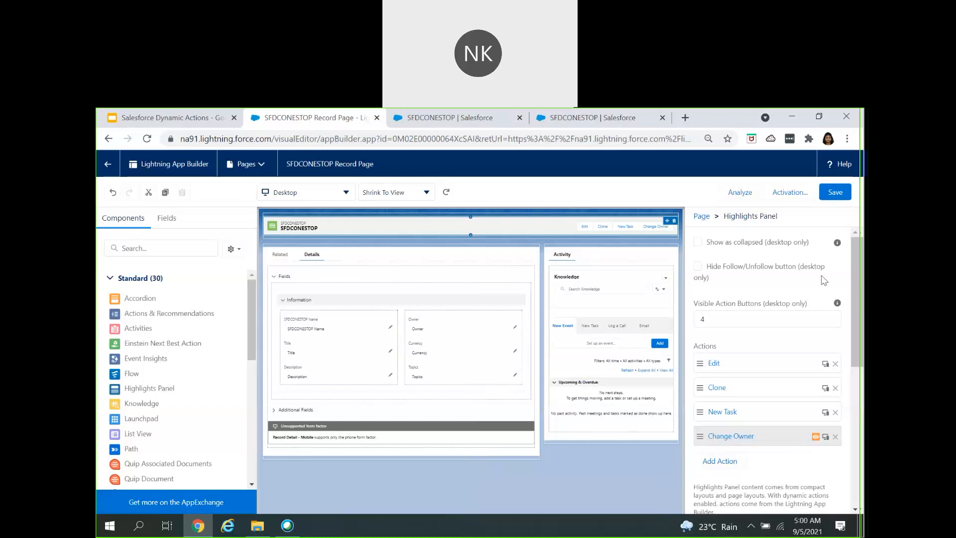
left_click(827, 195)
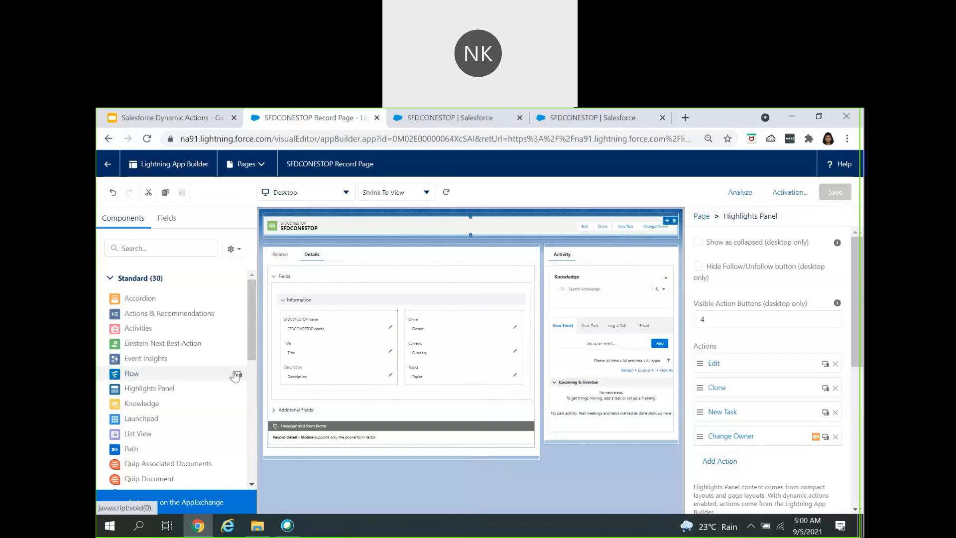
- Check the SFDCONESTOP record's Topics value and refresh the record to review its header actions
left_click(390, 123)
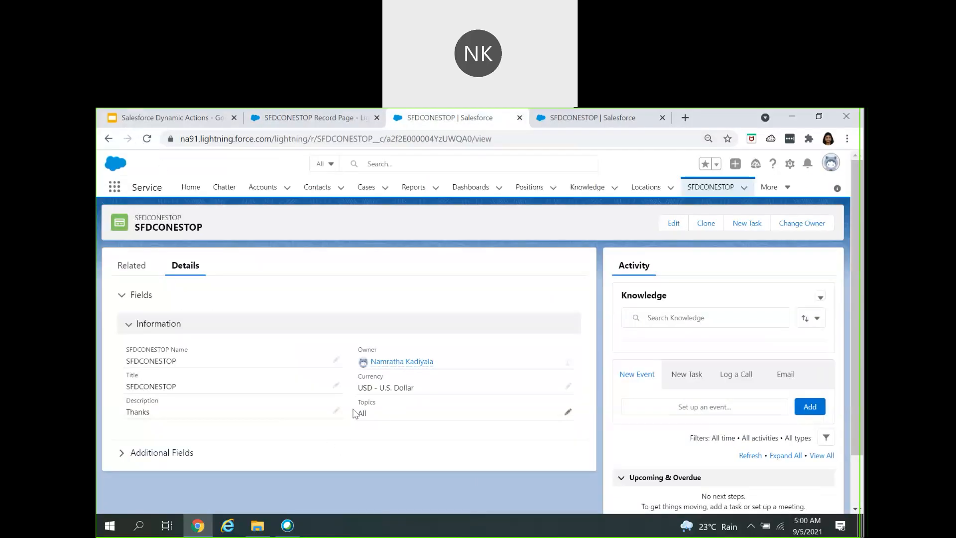
left_click_drag(360, 402, 370, 416)
left_click(145, 141)
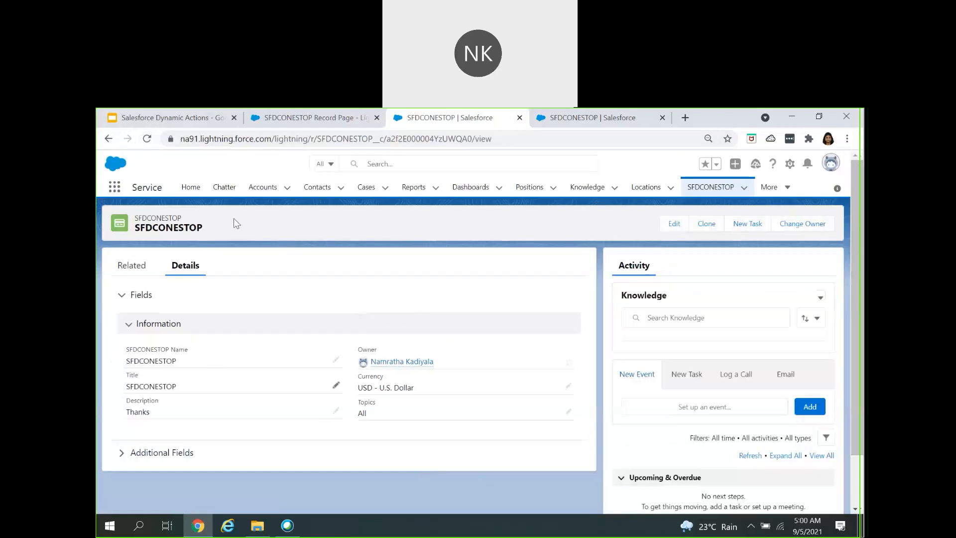
- Open the Test record from the SFDCONESTOP list, change its Topics to Sales Cloud and save it
left_click(711, 187)
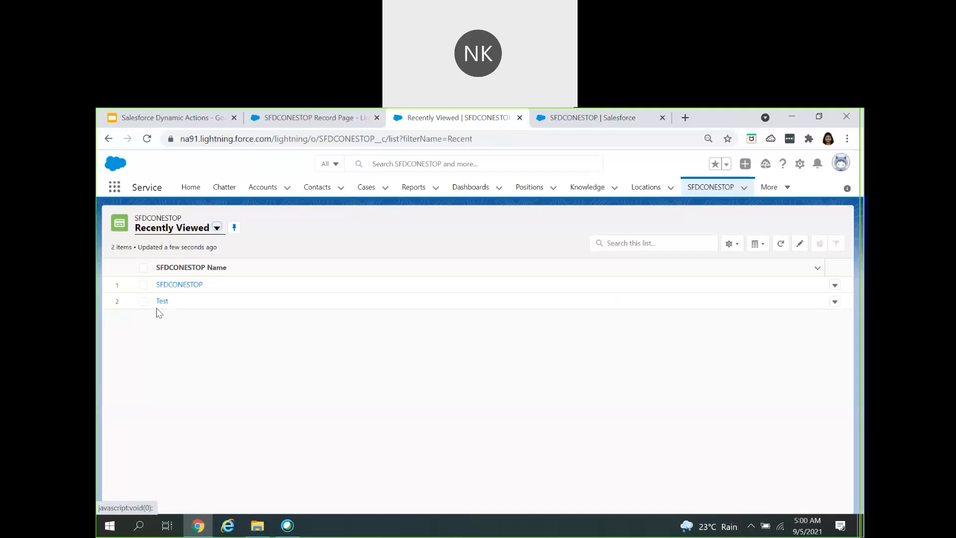
left_click(163, 302)
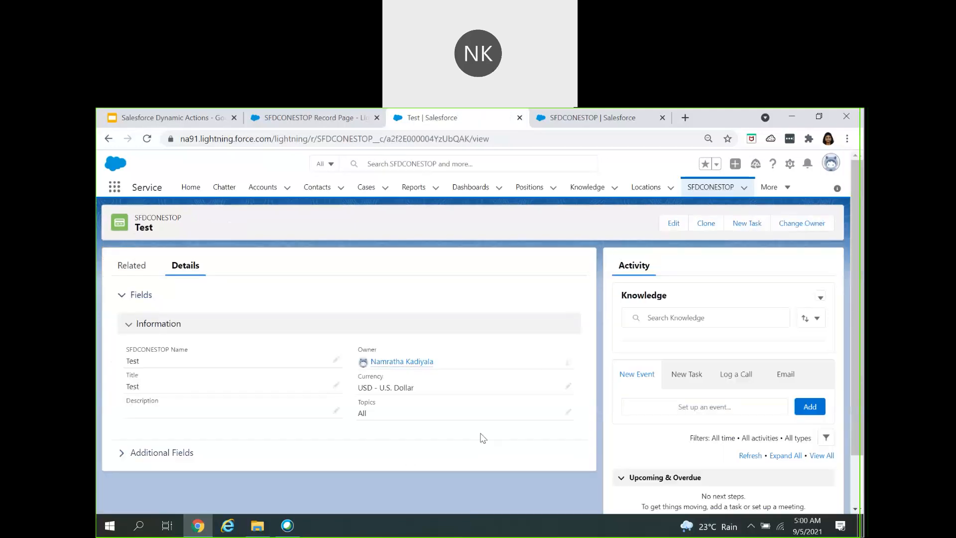
left_click(568, 414)
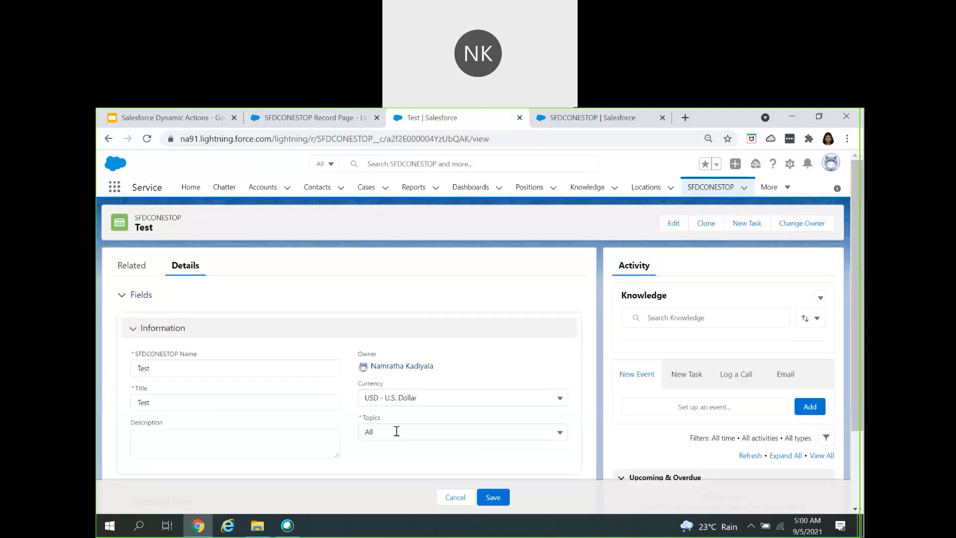
left_click(396, 432)
left_click(397, 335)
left_click(493, 498)
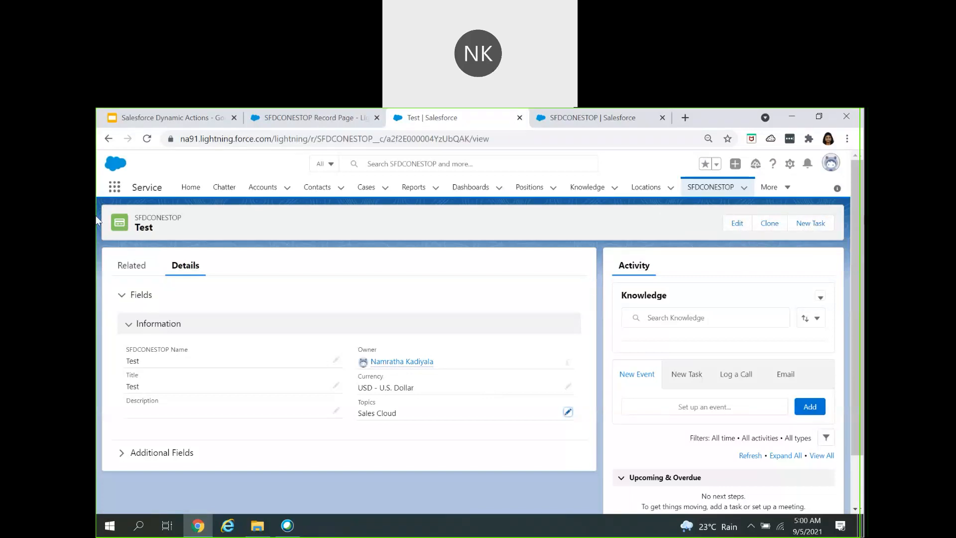
- Start a visibility filter for the New Task action and examine the record fields it can be based on
left_click(289, 121)
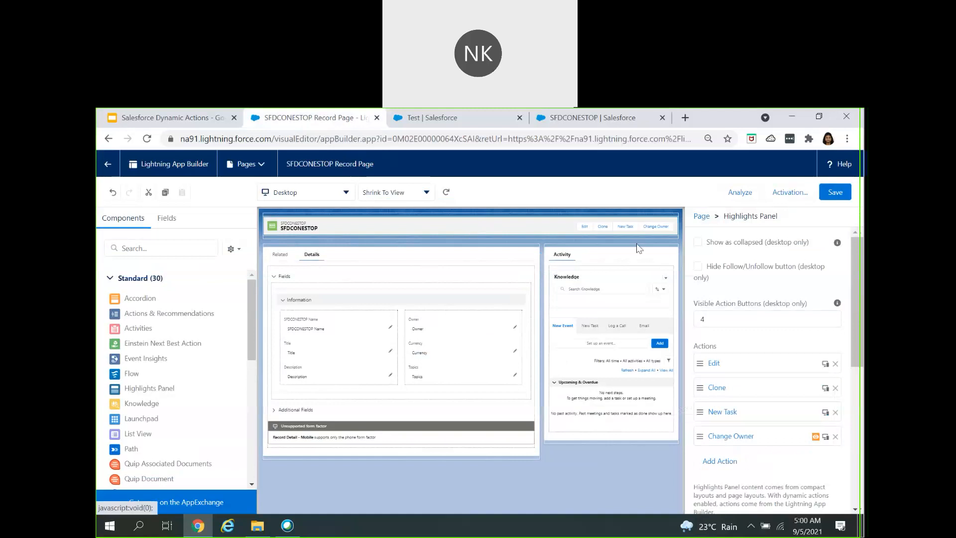
left_click(727, 419)
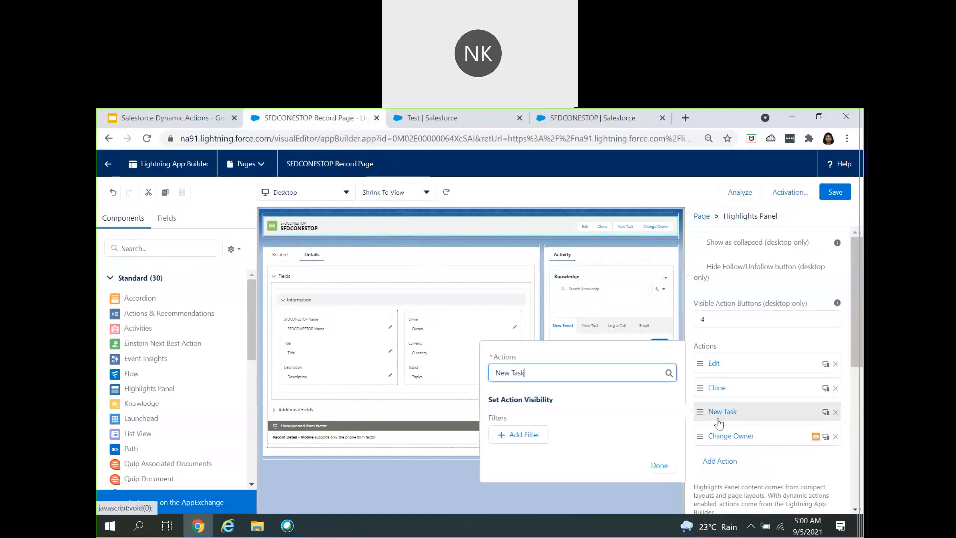
left_click(514, 436)
left_click(540, 378)
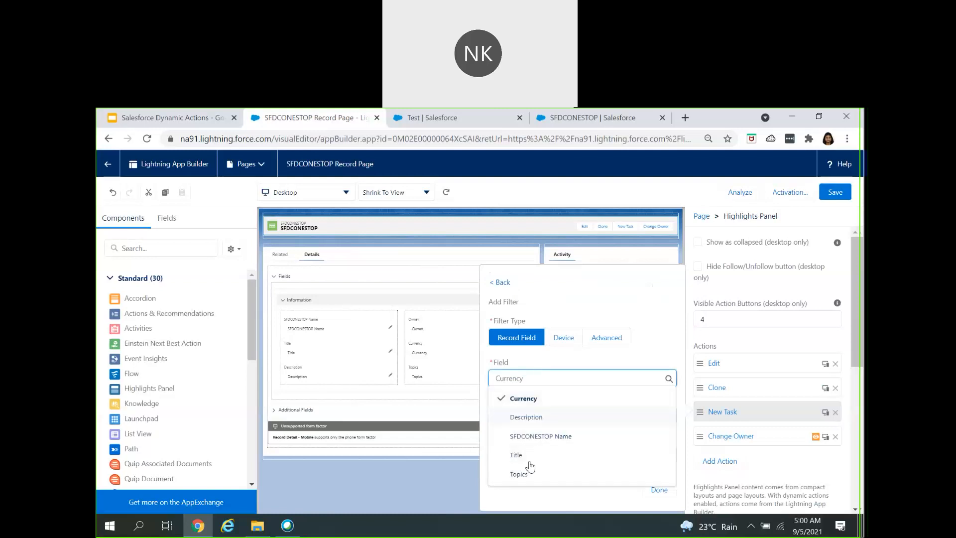
- Switch the New Task filter to Advanced, browse the available User fields, and leave without adding a filter
left_click(598, 338)
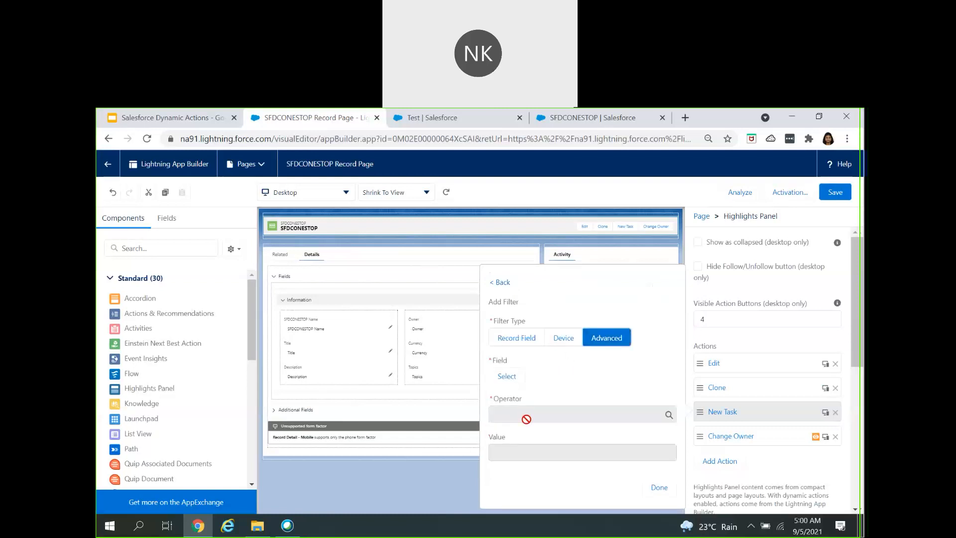
left_click(507, 377)
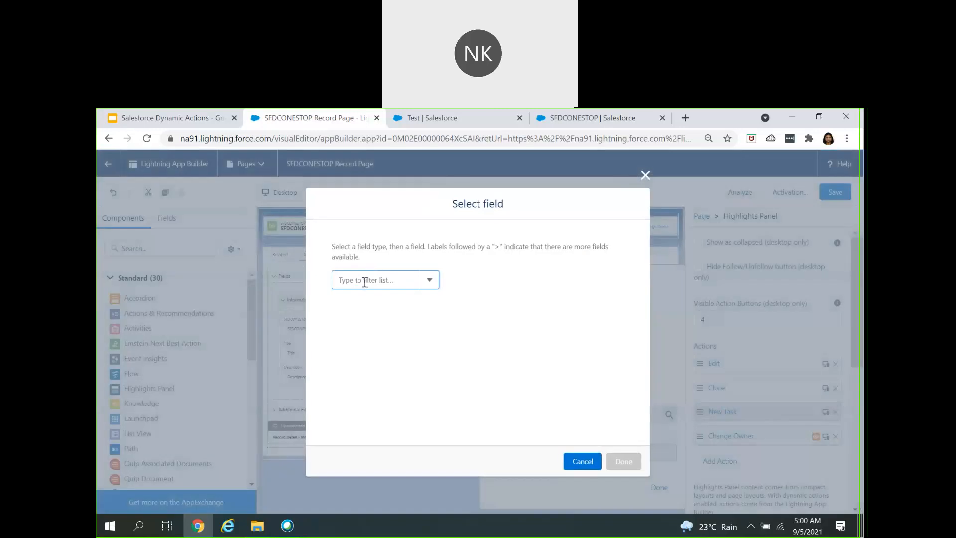
left_click(363, 314)
left_click(406, 277)
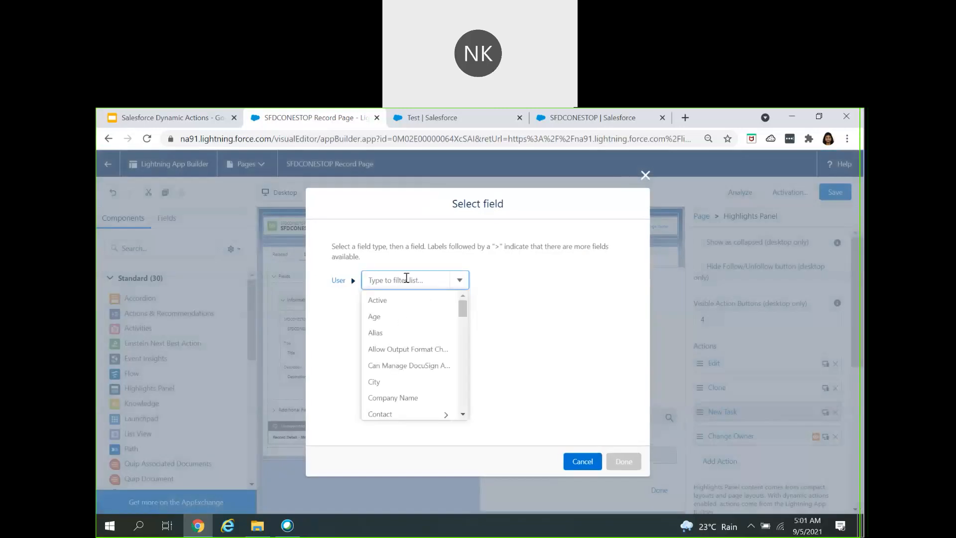
scroll(407, 368, "down", 1)
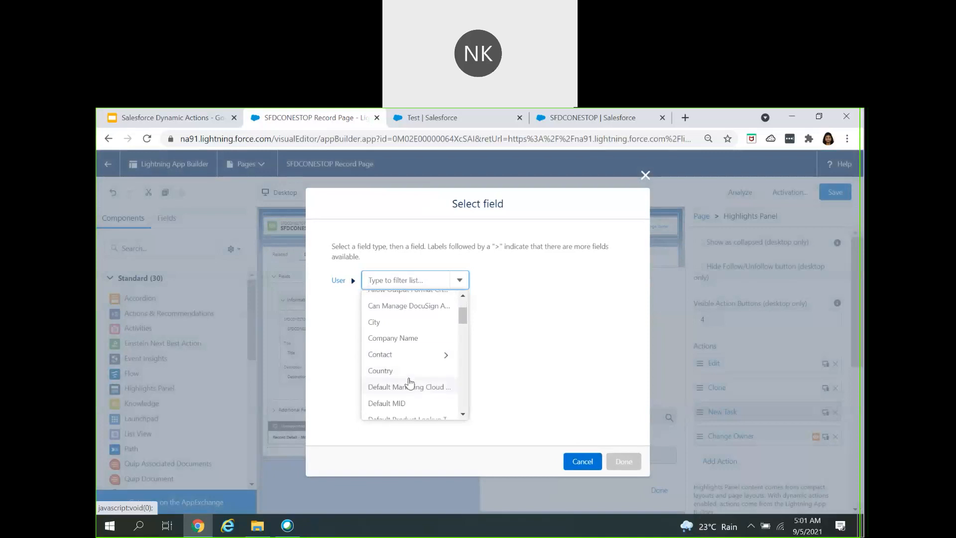
scroll(409, 382, "down", 15)
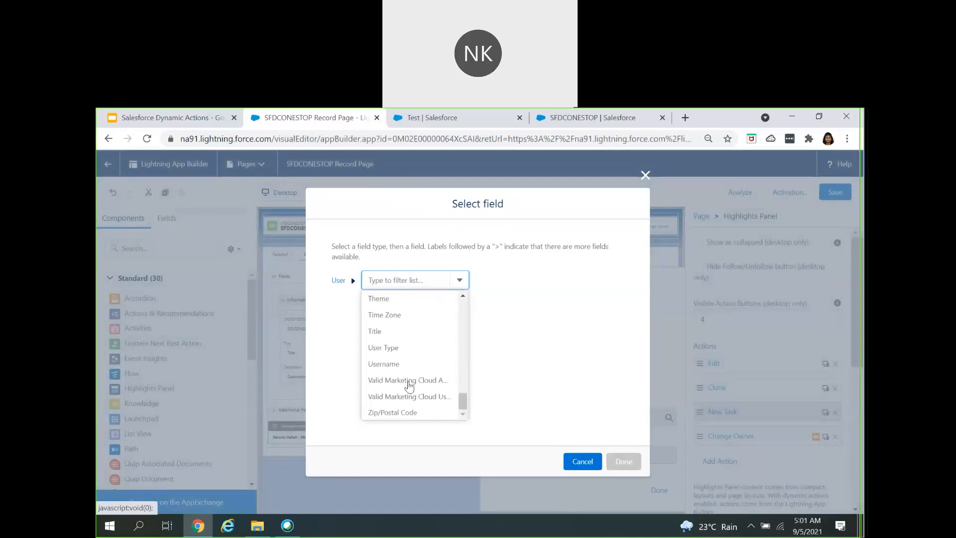
left_click(538, 368)
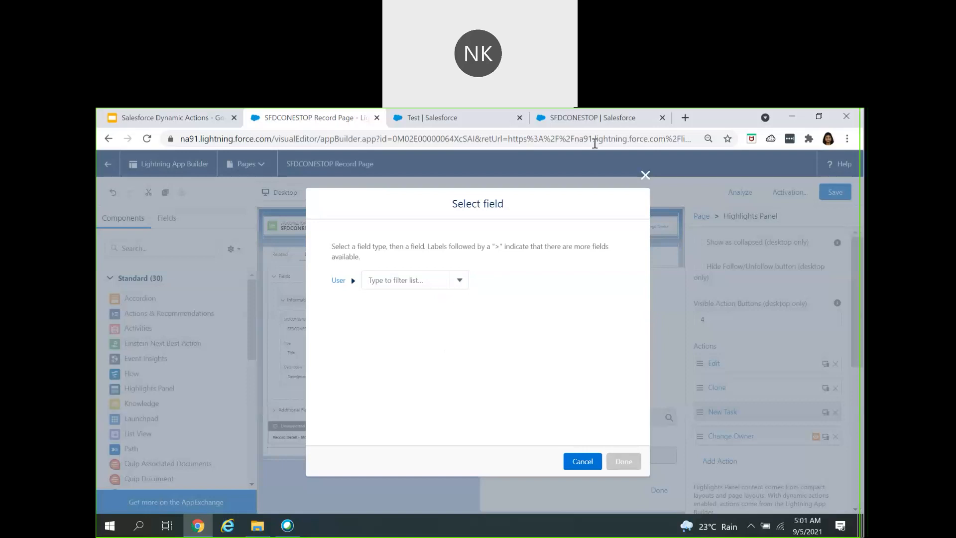
left_click(645, 175)
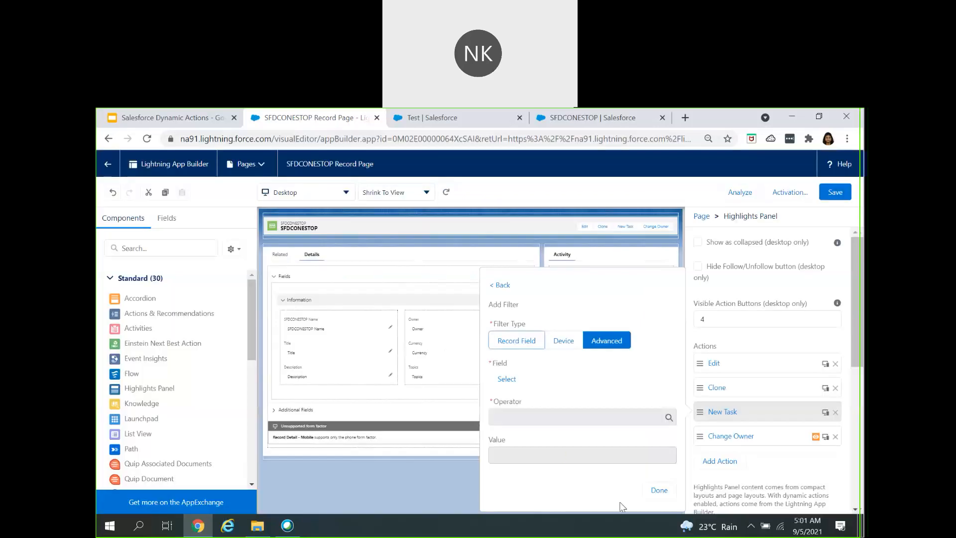
left_click(455, 488)
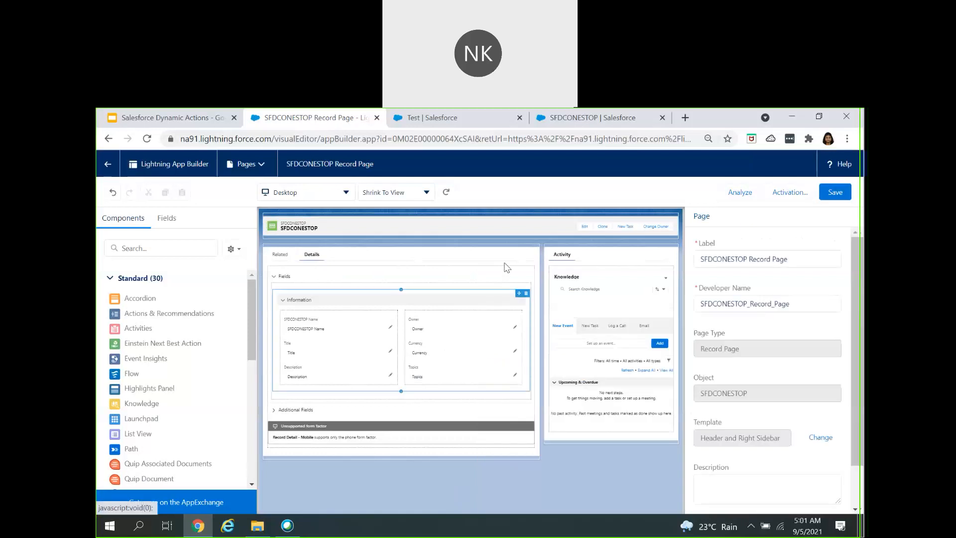
- Review the Highlights Panel's actions and compact layout settings, and save the SFDCONESTOP Record Page
left_click(345, 226)
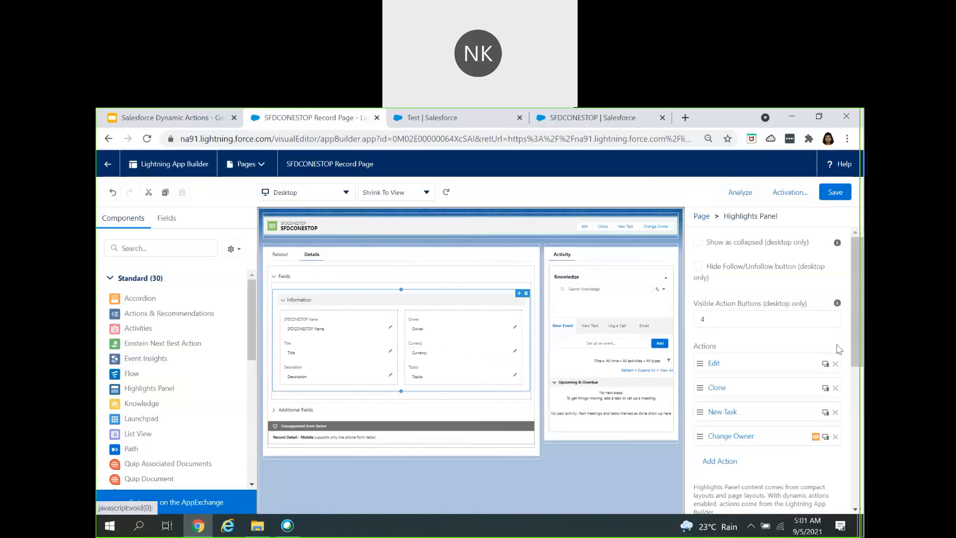
scroll(806, 447, "down", 3)
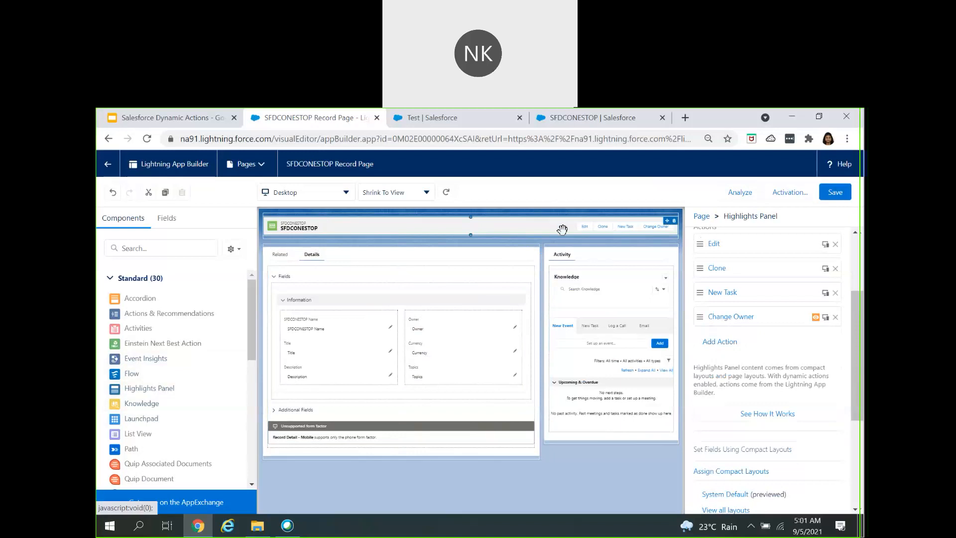
left_click(844, 194)
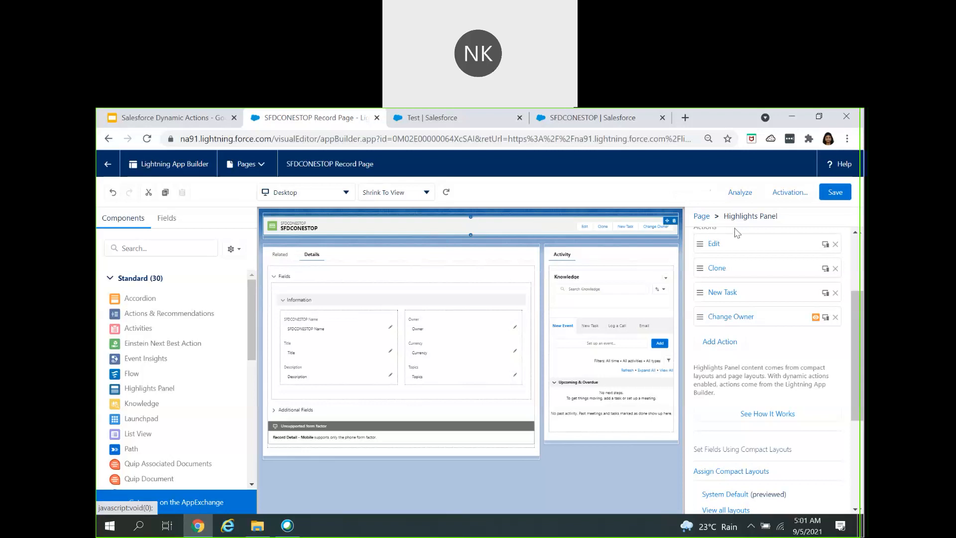
scroll(723, 356, "up", 3)
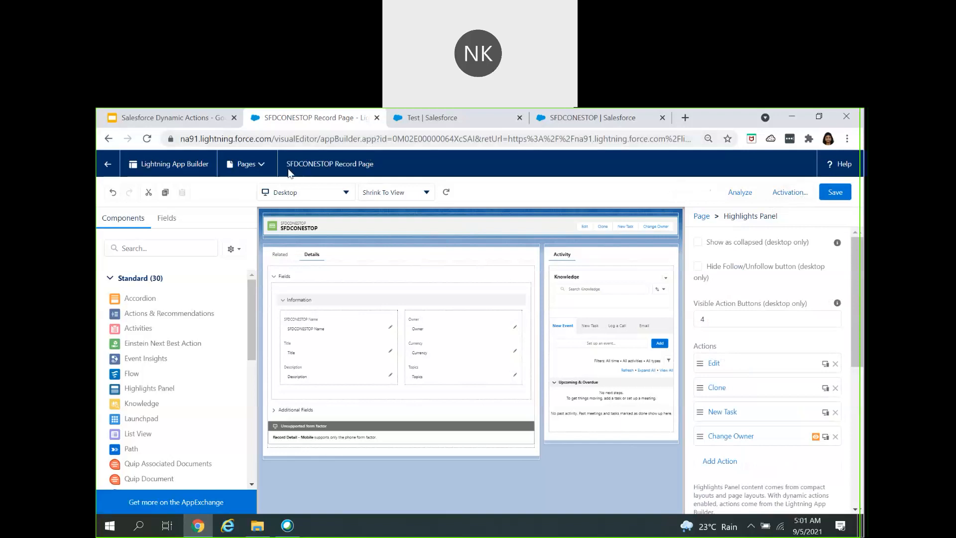
- Open the SFDCONESTOP Subscriber Record Page and review the dynamic actions configured on its Highlights Panel
left_click(263, 165)
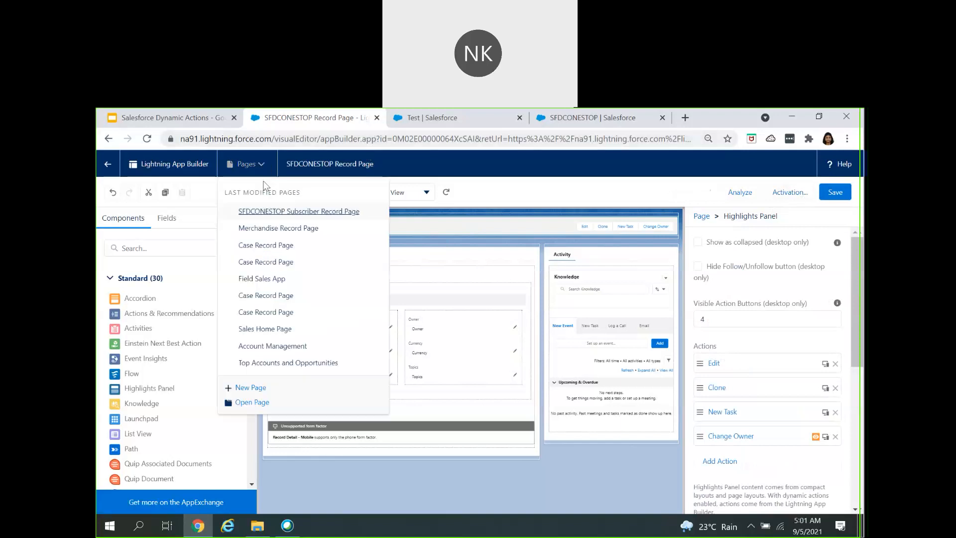
left_click(646, 303)
left_click(263, 167)
left_click(310, 213)
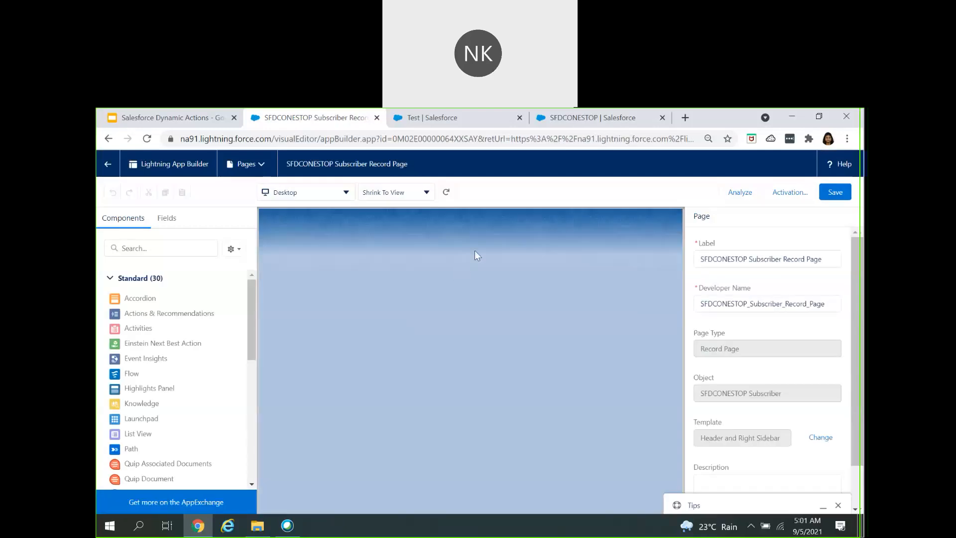
left_click(474, 223)
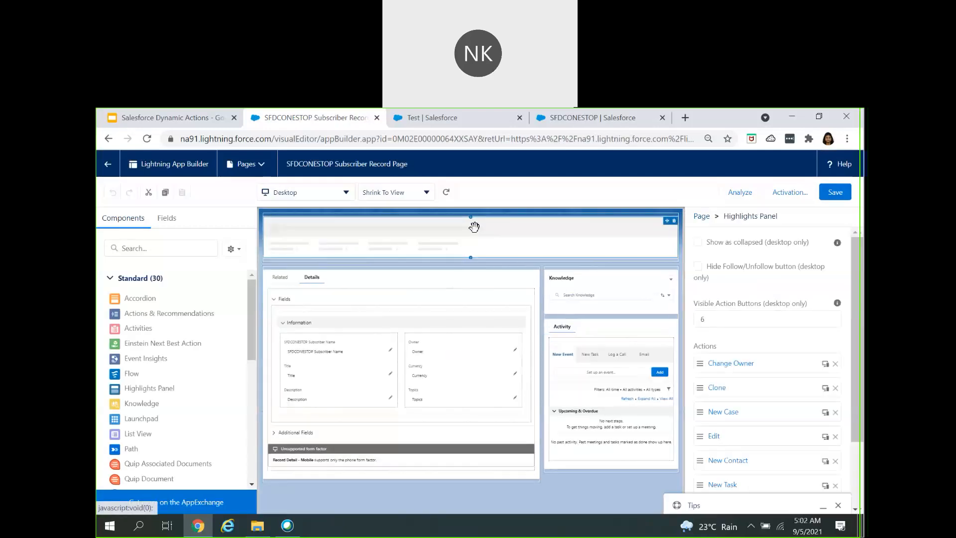
scroll(800, 406, "down", 5)
scroll(801, 404, "up", 5)
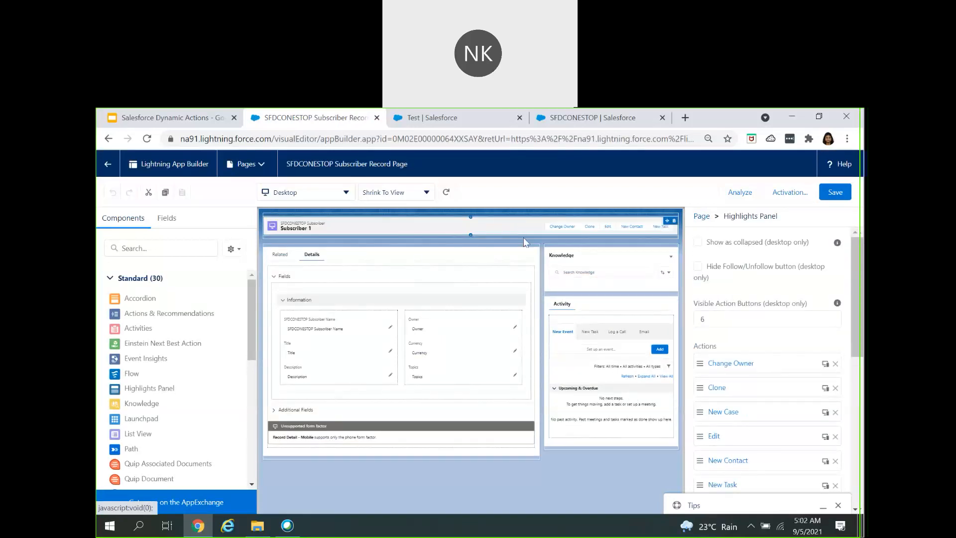
scroll(747, 413, "down", 4)
scroll(747, 418, "up", 4)
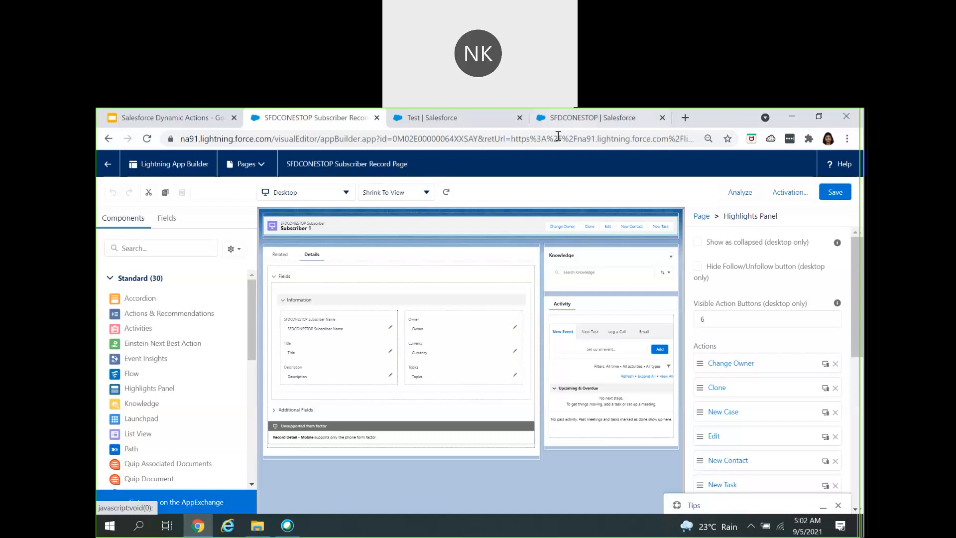
- View the actions on the SFDCONESTOP page layout and return to the Test record
left_click(588, 119)
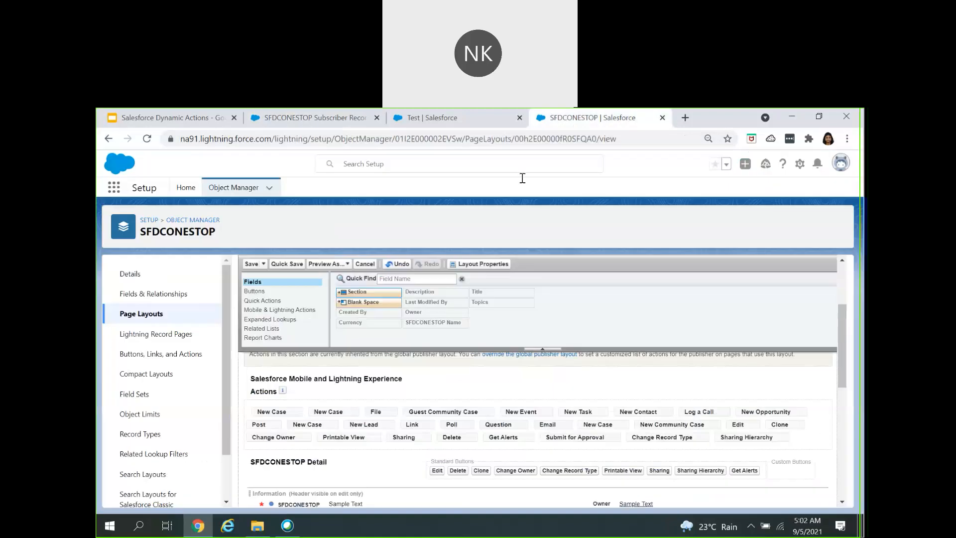
left_click(423, 124)
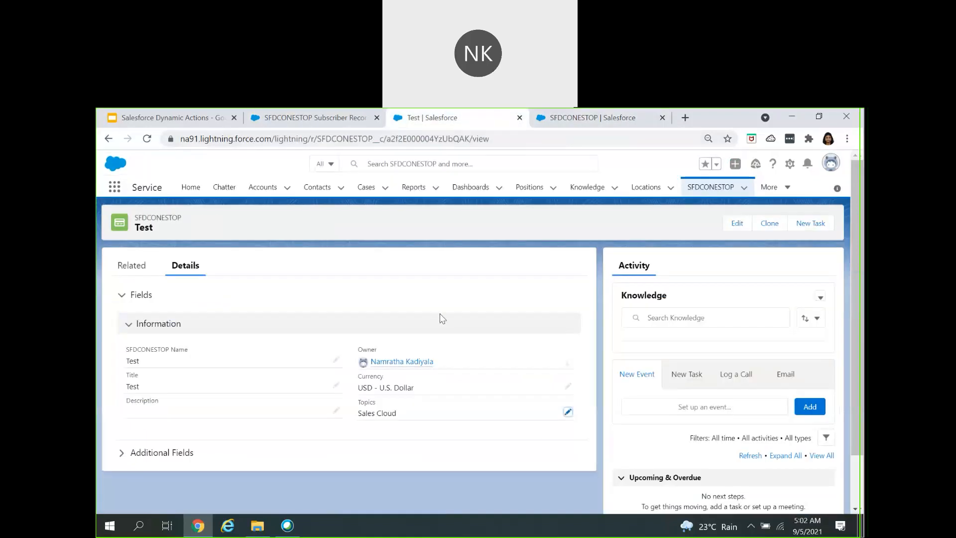